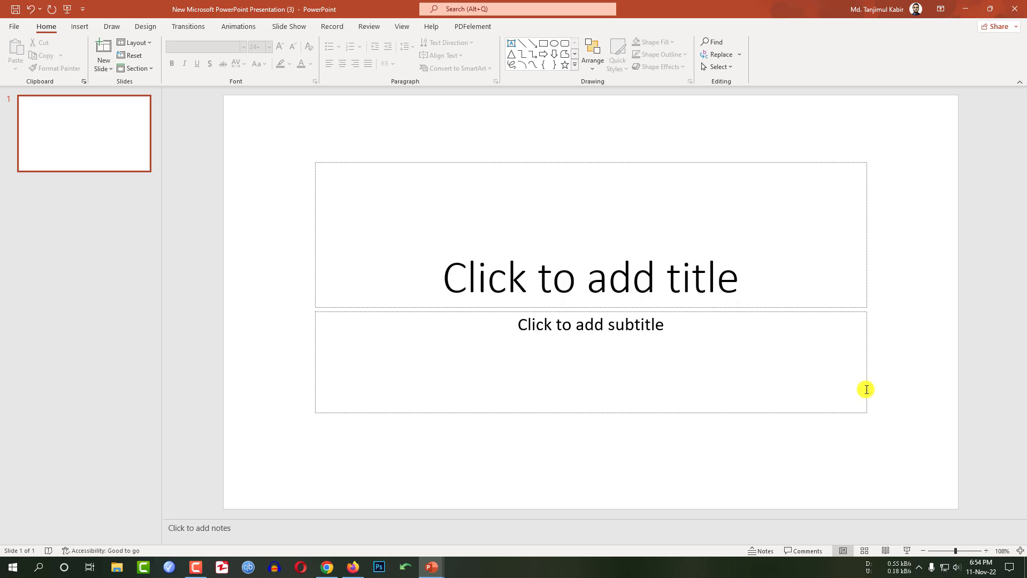
Step: Delete the title and subtitle placeholders and give the slide a solid grey background
{"action": "left_click_drag", "start_coordinate": [295, 133], "coordinate": [1014, 525]}
{"action": "key", "text": "Delete"}
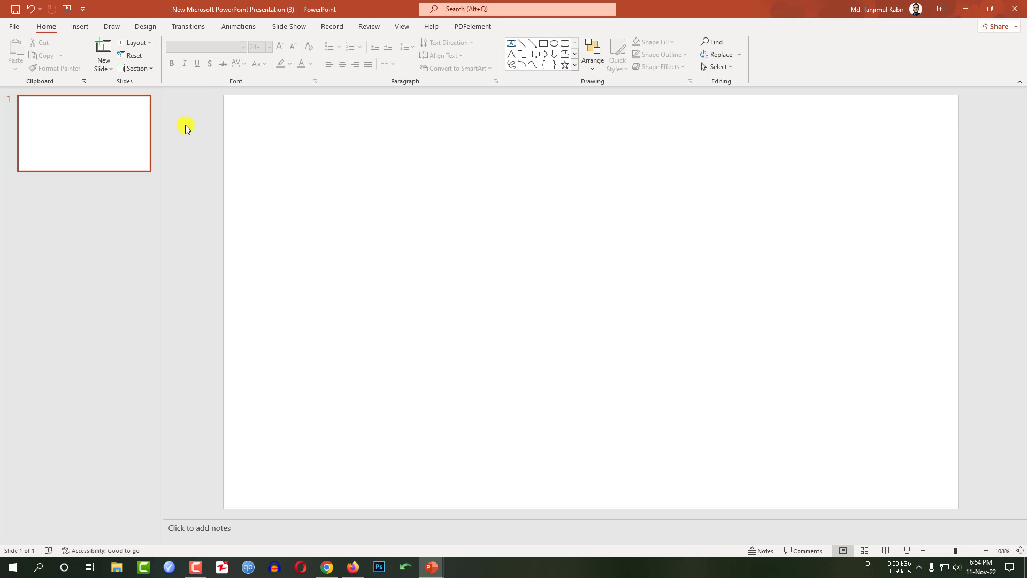
{"action": "left_click", "coordinate": [143, 34]}
{"action": "left_click", "coordinate": [994, 70]}
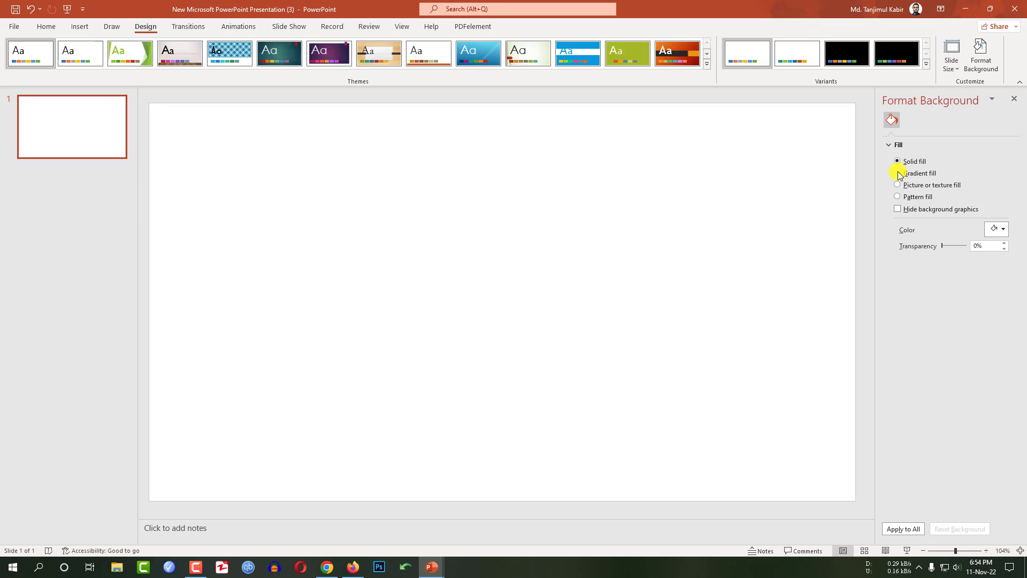
{"action": "left_click", "coordinate": [1004, 231]}
{"action": "left_click", "coordinate": [938, 296]}
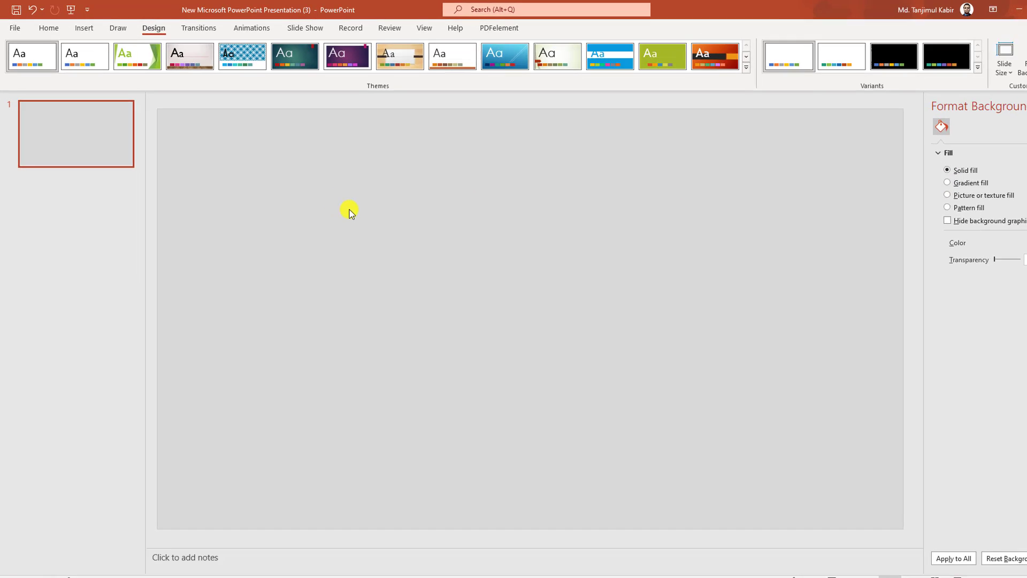
{"action": "left_click", "coordinate": [84, 28]}
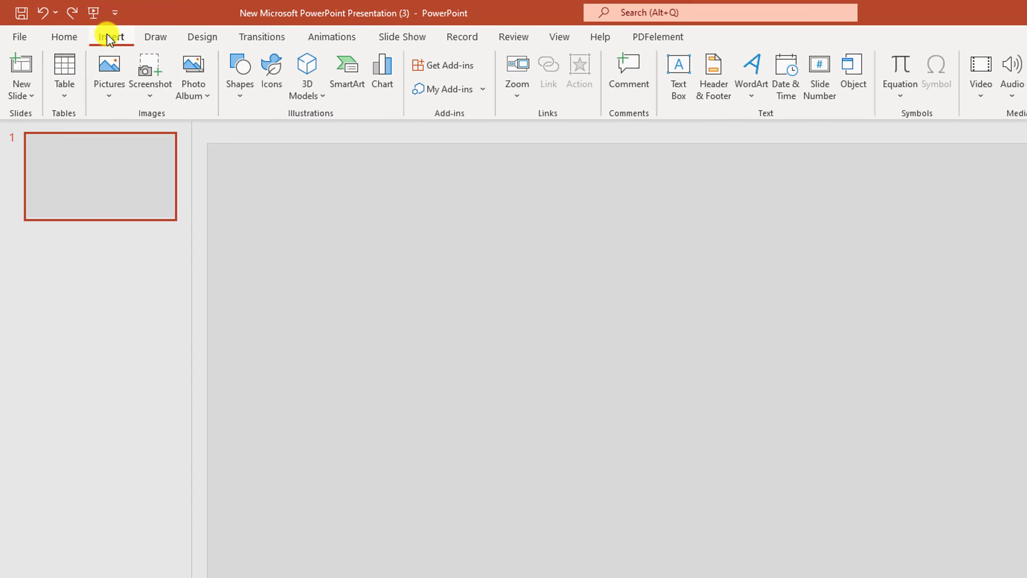
Step: Draw a blue teardrop blade, rotate it, and place a copy up and to its right
{"action": "left_click", "coordinate": [240, 96]}
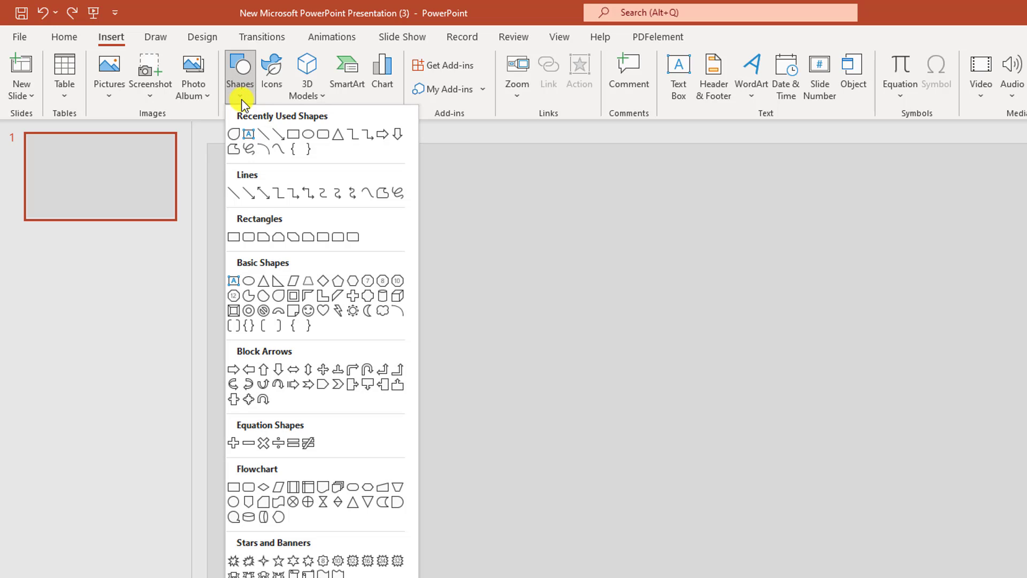
{"action": "left_click", "coordinate": [279, 296]}
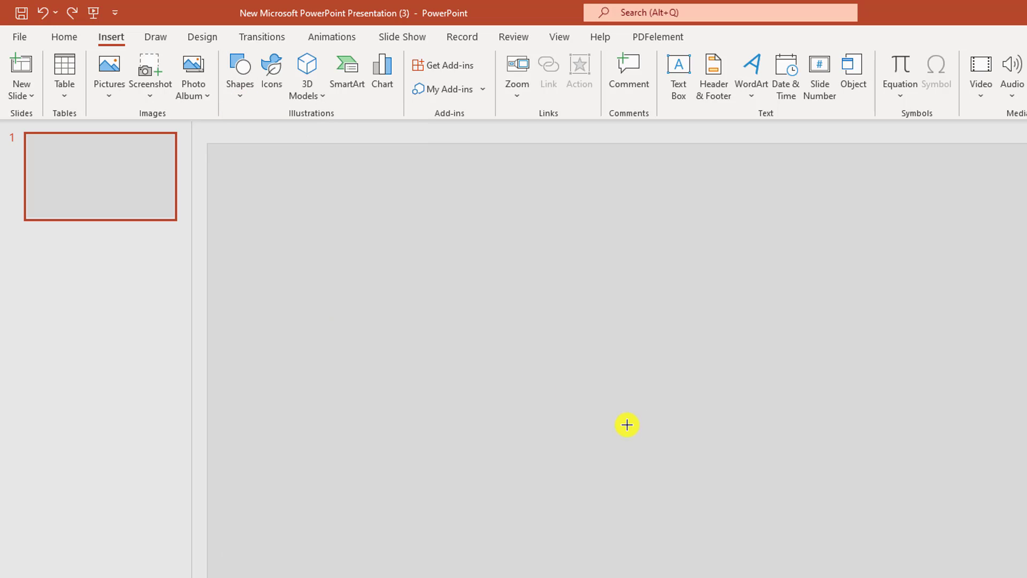
{"action": "left_click_drag", "start_coordinate": [471, 381], "coordinate": [628, 420]}
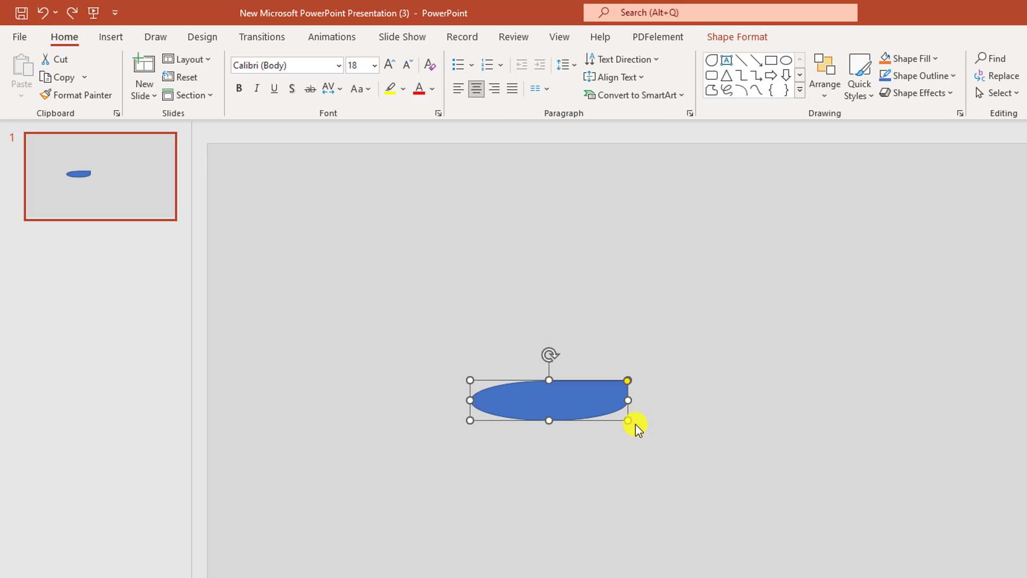
{"action": "left_click_drag", "start_coordinate": [549, 354], "coordinate": [573, 503]}
{"action": "left_click_drag", "start_coordinate": [555, 424], "coordinate": [723, 349]}
{"action": "left_click", "coordinate": [385, 268]}
{"action": "left_click", "coordinate": [115, 38]}
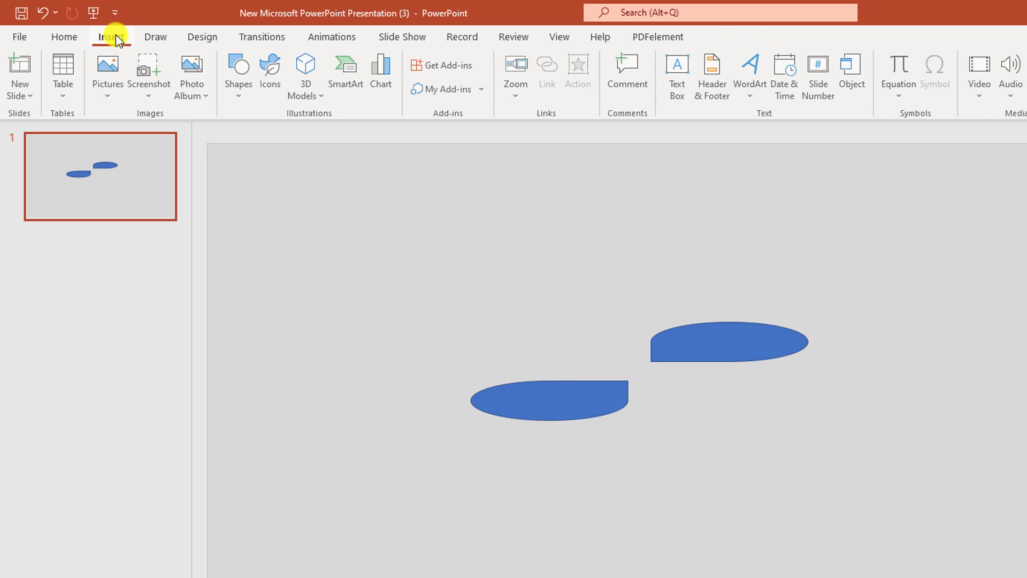
Step: Draw a small blue hollow-circle ring hub between the two blades
{"action": "left_click", "coordinate": [240, 91]}
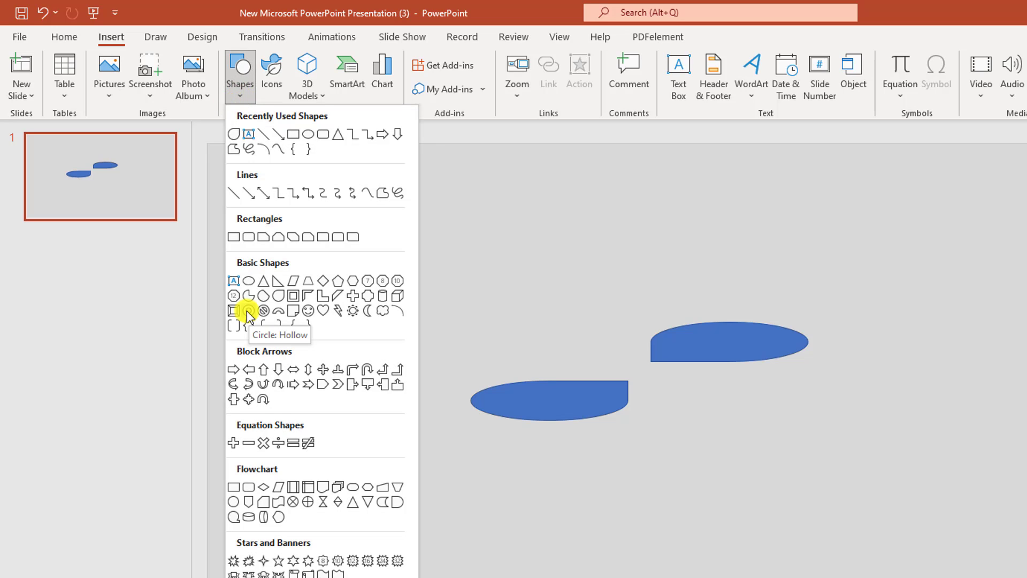
{"action": "left_click", "coordinate": [248, 312]}
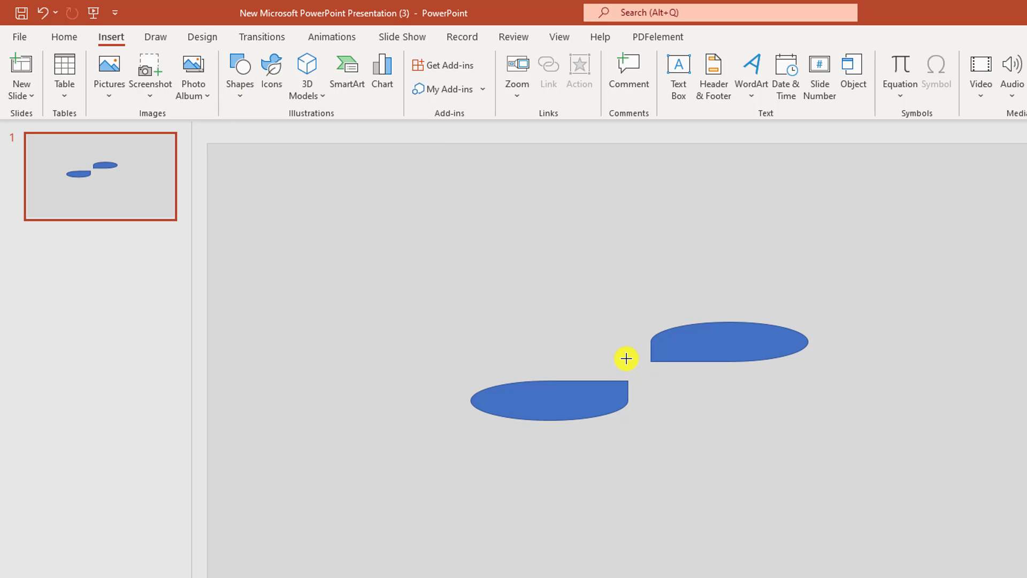
{"action": "left_click_drag", "start_coordinate": [624, 360], "coordinate": [654, 389]}
{"action": "left_click", "coordinate": [676, 394]}
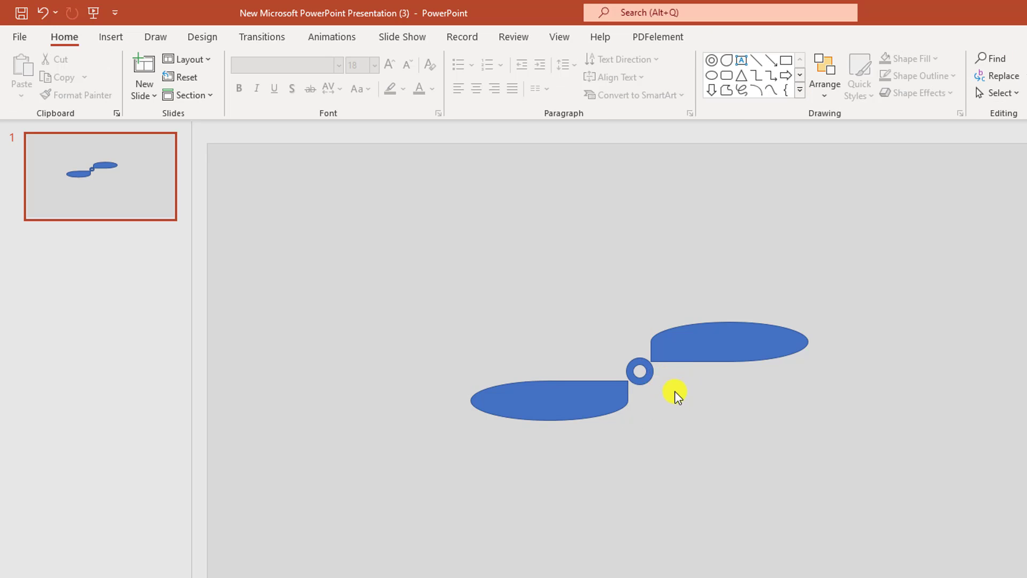
Step: Set the upper blade to No Outline and No Fill so it is hidden
{"action": "left_click", "coordinate": [750, 353]}
{"action": "left_click", "coordinate": [593, 76]}
{"action": "left_click", "coordinate": [590, 240]}
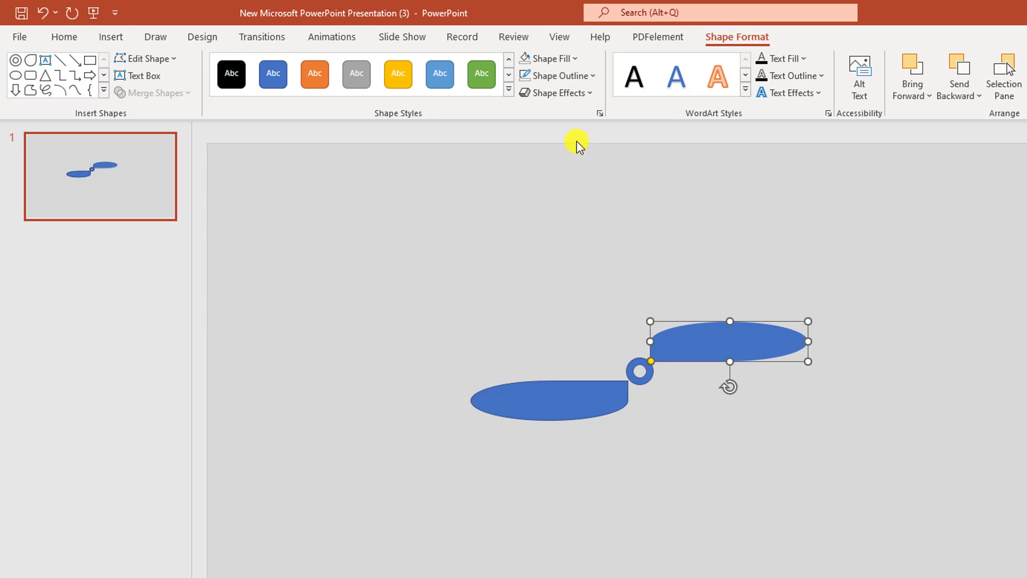
{"action": "left_click", "coordinate": [554, 59]}
{"action": "left_click", "coordinate": [554, 221]}
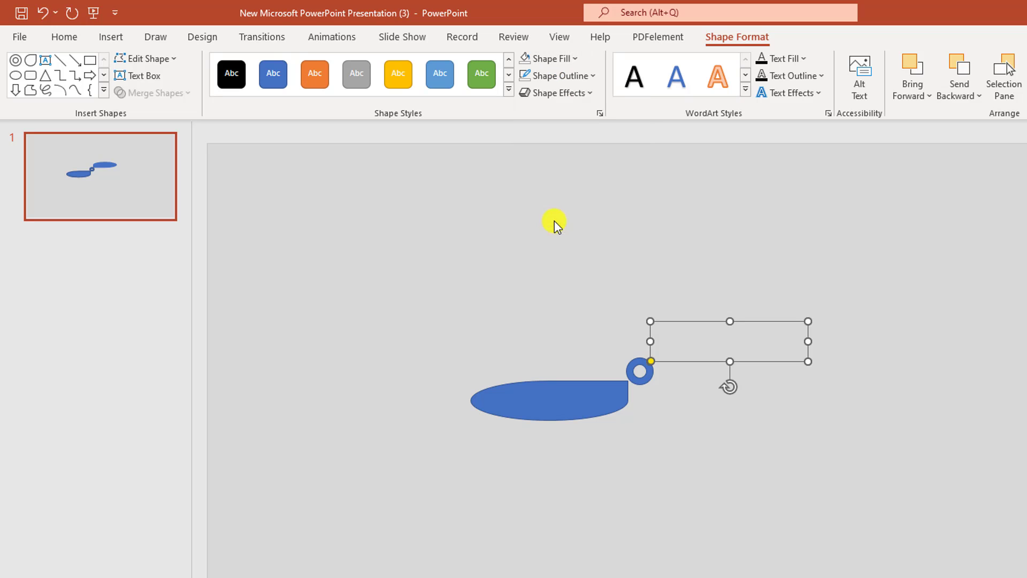
Step: Group the lower blade, ring and hidden blade, then duplicate the group
{"action": "left_click_drag", "start_coordinate": [361, 193], "coordinate": [971, 551]}
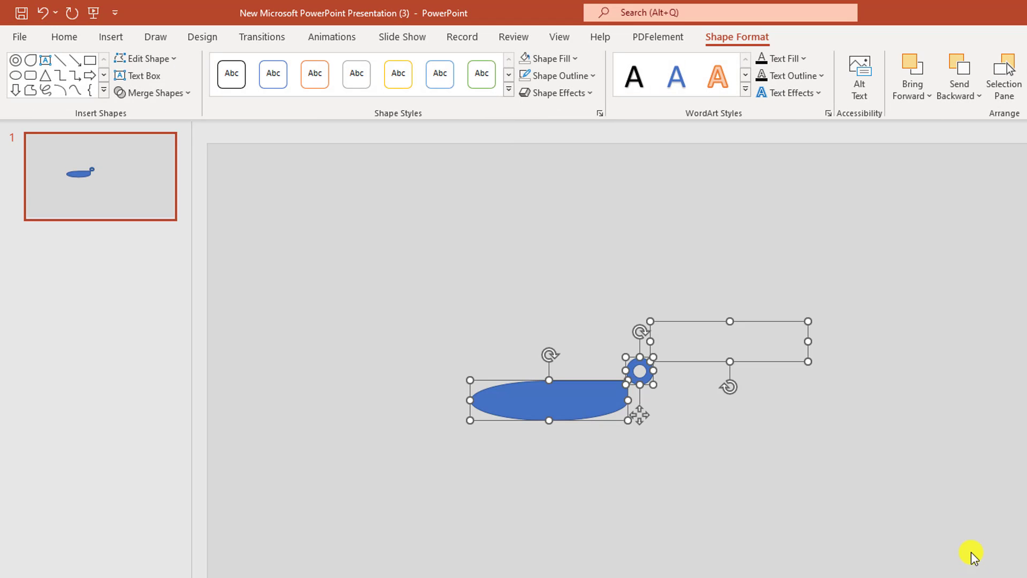
{"action": "key", "text": "ctrl+g"}
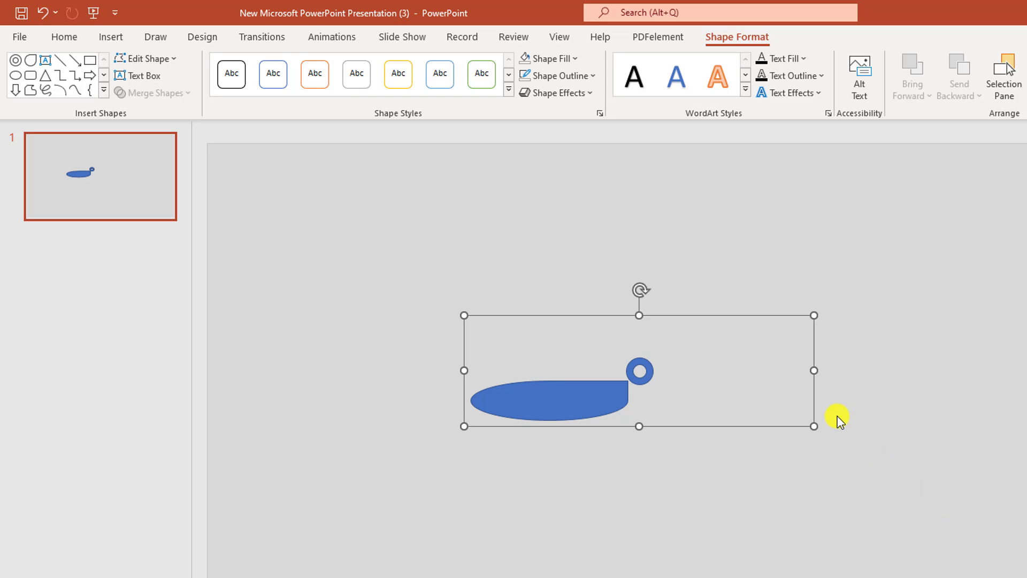
{"action": "key", "text": "ctrl+d"}
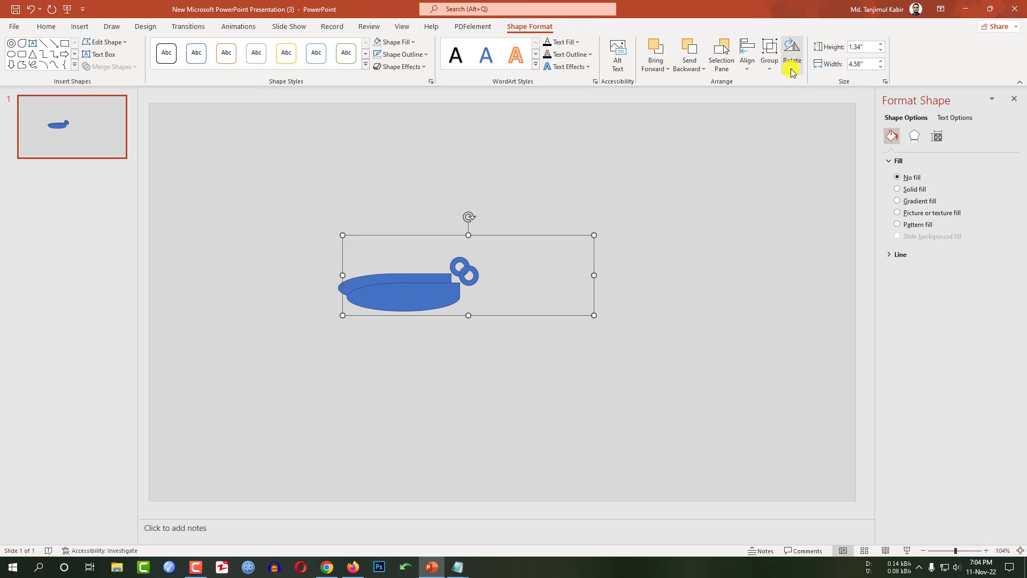
Step: Rotate the duplicated blade group to 120° and line its ring up with the hub
{"action": "left_click", "coordinate": [792, 64]}
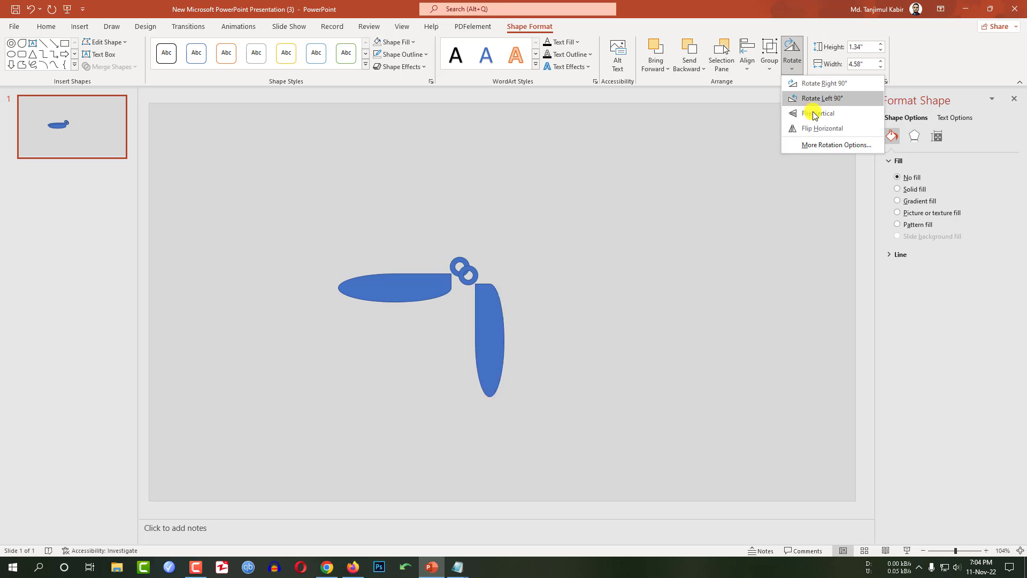
{"action": "left_click", "coordinate": [826, 146]}
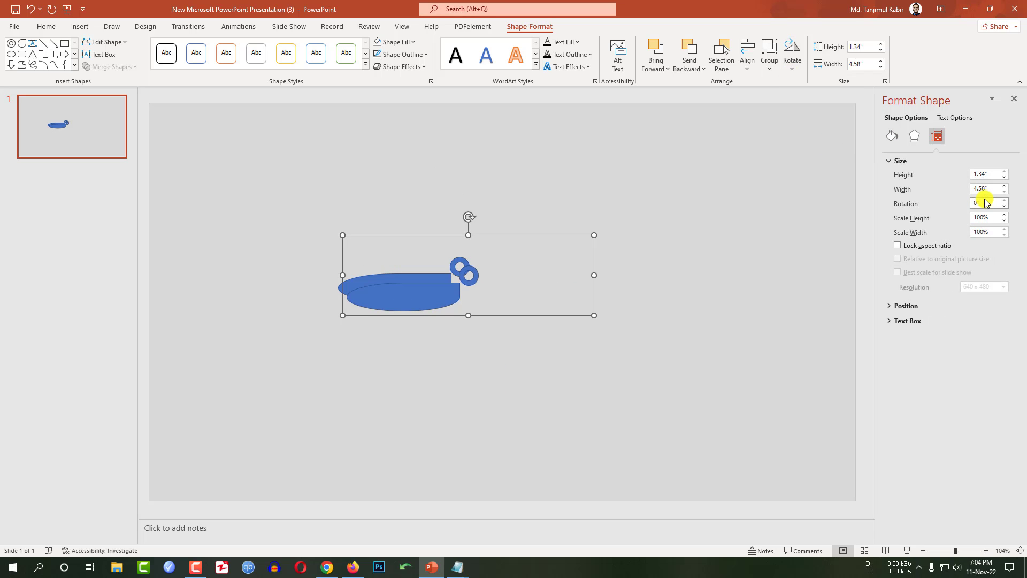
{"action": "type", "text": "120"}
{"action": "key", "text": "Return"}
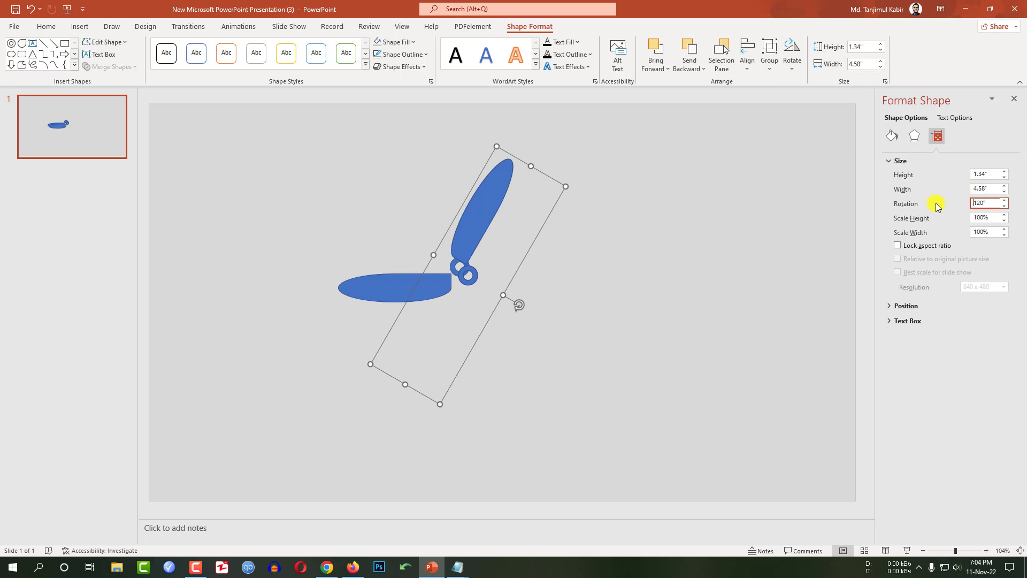
{"action": "left_click_drag", "start_coordinate": [482, 219], "coordinate": [475, 211]}
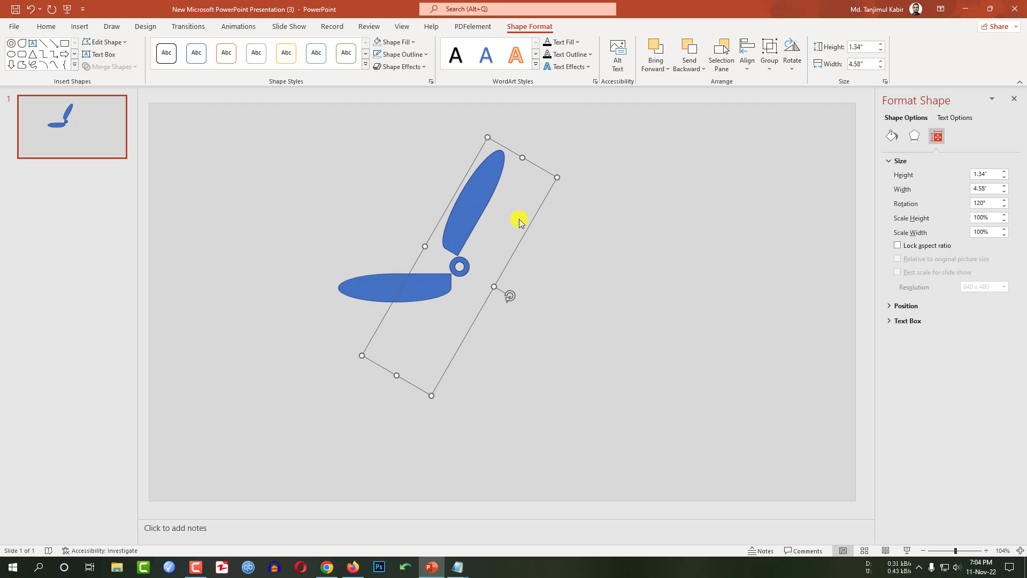
{"action": "left_click", "coordinate": [519, 222]}
{"action": "left_click", "coordinate": [497, 214]}
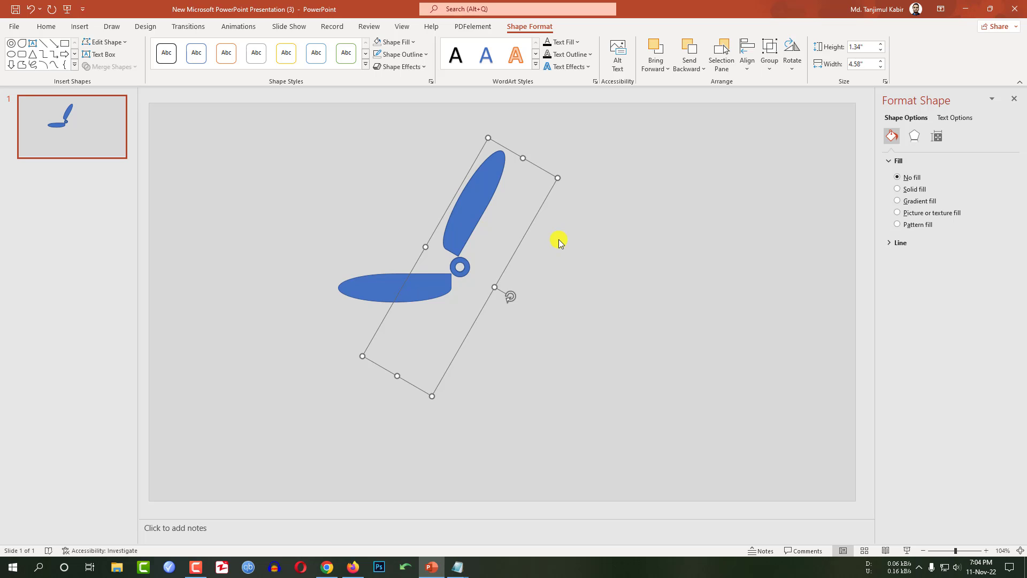
Step: Duplicate it, rotate the new copy to 240°, and move it onto the hub
{"action": "key", "text": "ctrl+d"}
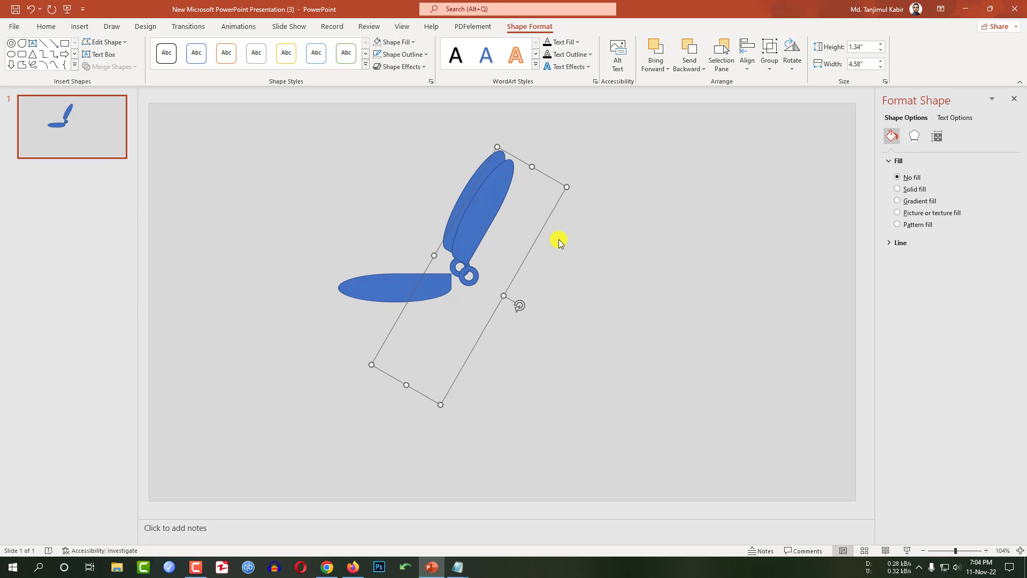
{"action": "left_click", "coordinate": [792, 75]}
{"action": "left_click", "coordinate": [826, 145]}
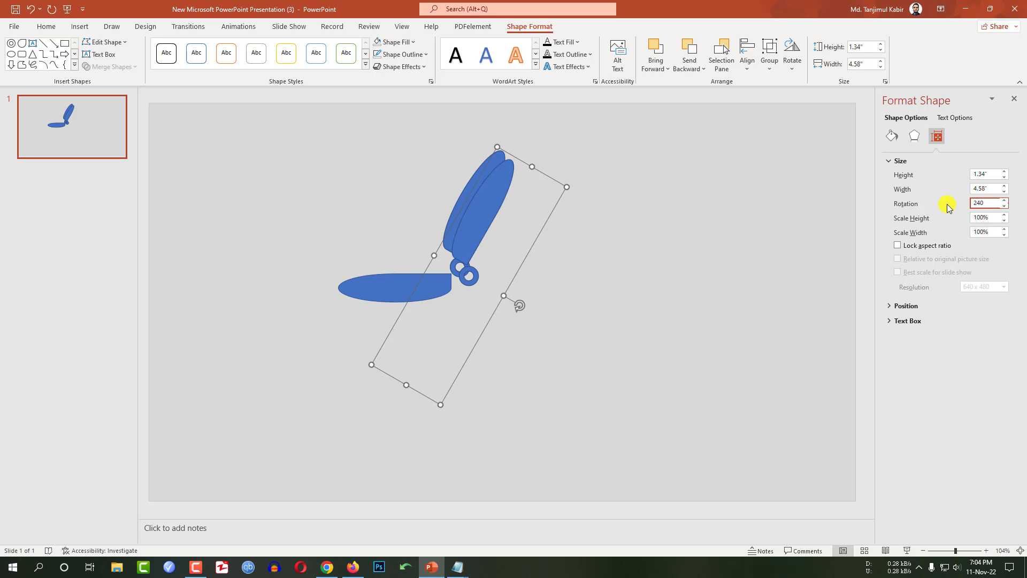
{"action": "type", "text": "240"}
{"action": "key", "text": "Return"}
{"action": "left_click_drag", "start_coordinate": [515, 305], "coordinate": [506, 298]}
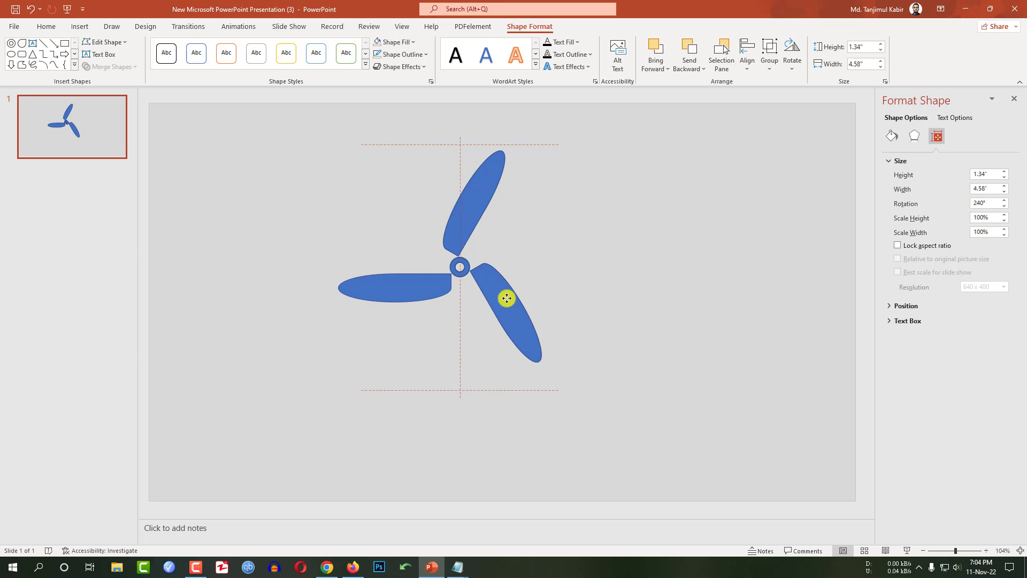
{"action": "left_click", "coordinate": [273, 357]}
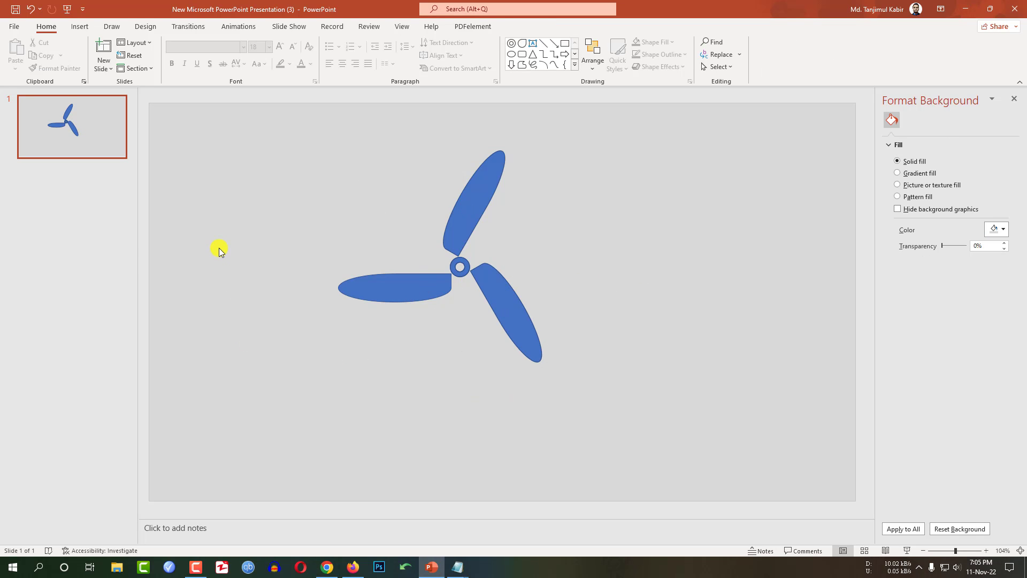
Step: Group all the propeller shapes and move the propeller to the slide's upper right
{"action": "key", "text": "ctrl+a"}
{"action": "key", "text": "ctrl+g"}
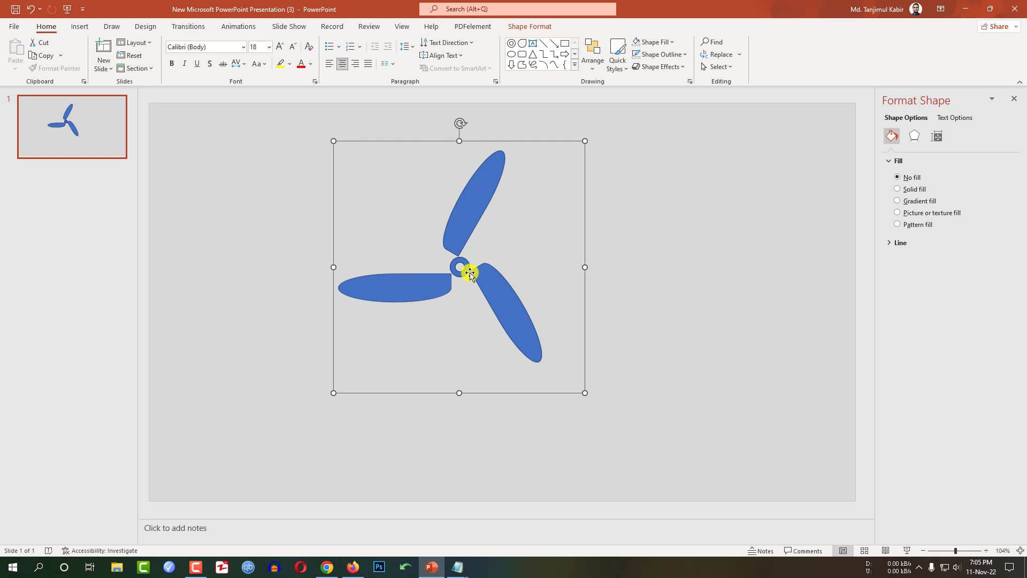
{"action": "left_click_drag", "start_coordinate": [474, 273], "coordinate": [745, 236]}
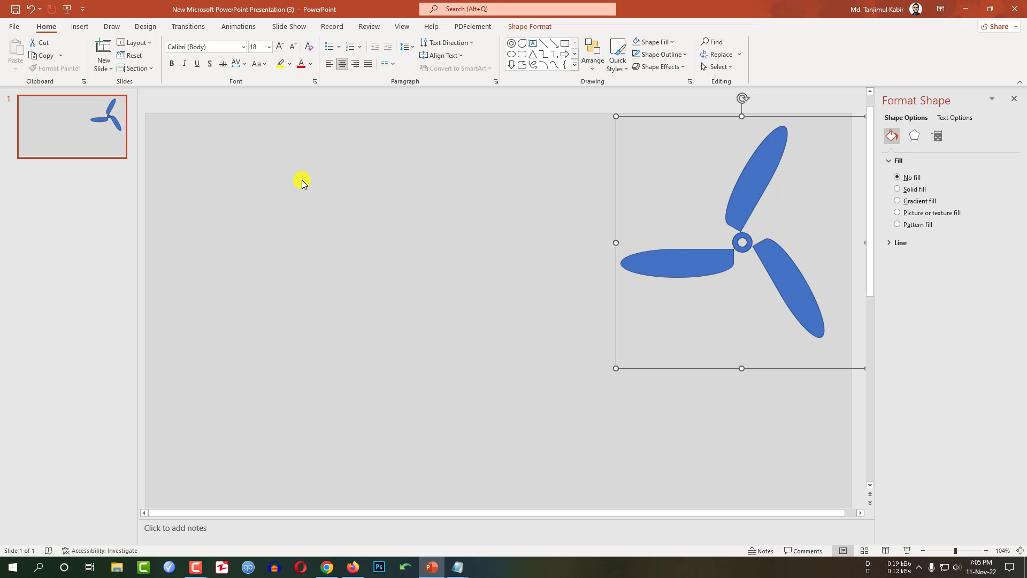
Step: Draw a large hollow circle left of the propeller and thin its band
{"action": "left_click", "coordinate": [80, 27]}
{"action": "left_click", "coordinate": [169, 63]}
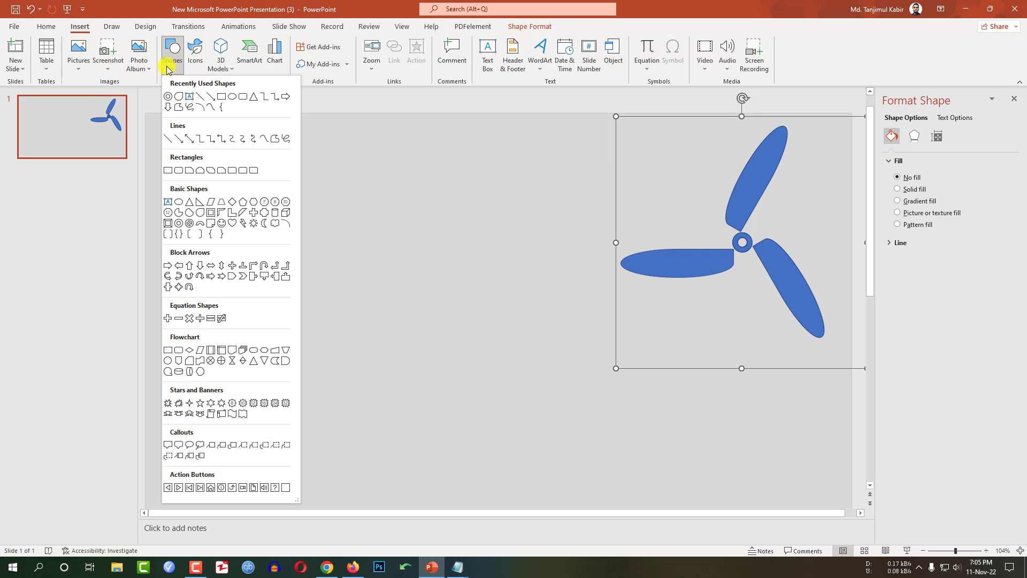
{"action": "left_click", "coordinate": [169, 97]}
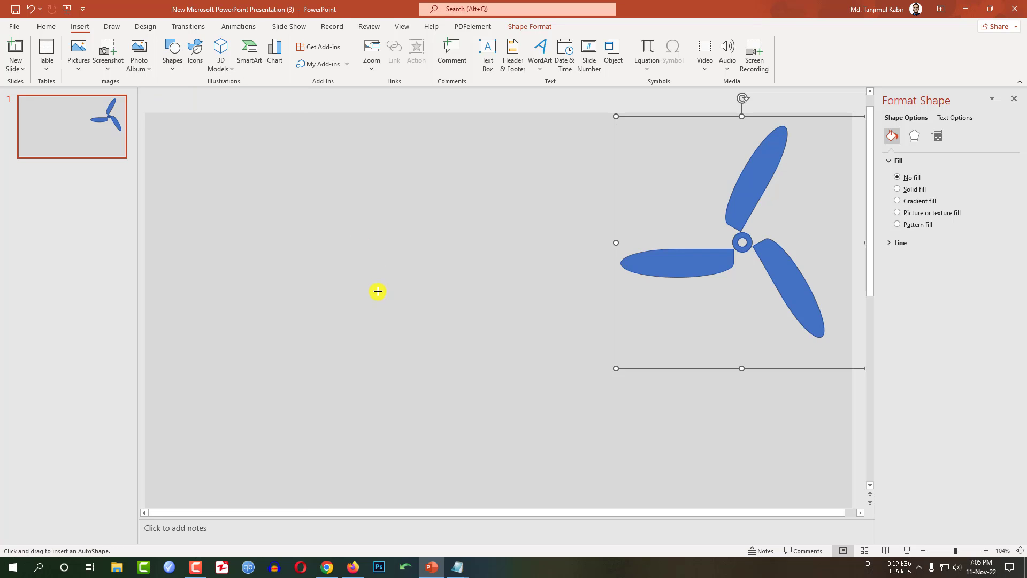
{"action": "left_click_drag", "start_coordinate": [304, 206], "coordinate": [556, 452]}
{"action": "left_click_drag", "start_coordinate": [296, 266], "coordinate": [272, 265]}
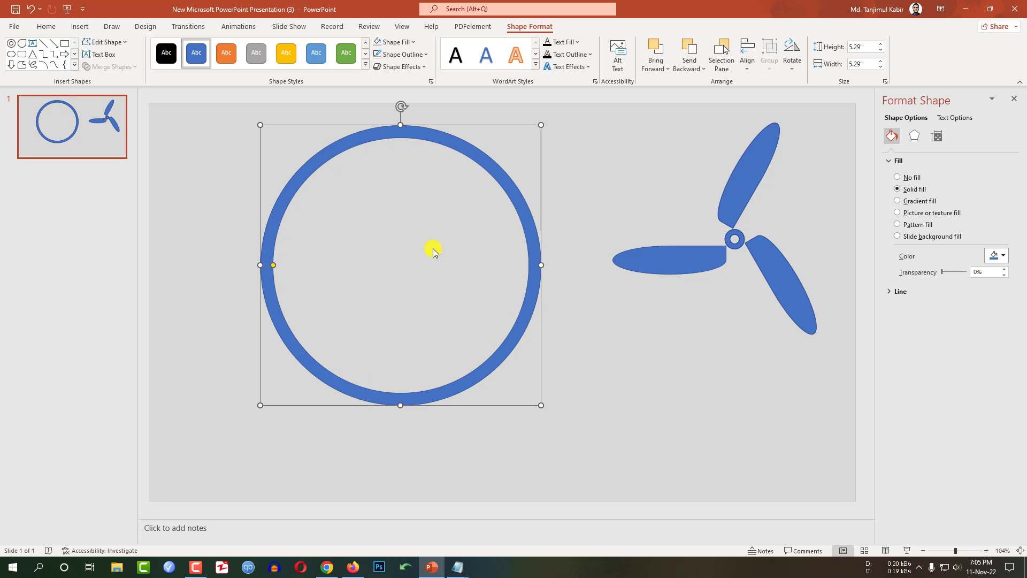
{"action": "left_click", "coordinate": [433, 251]}
{"action": "left_click", "coordinate": [81, 27]}
{"action": "left_click", "coordinate": [171, 58]}
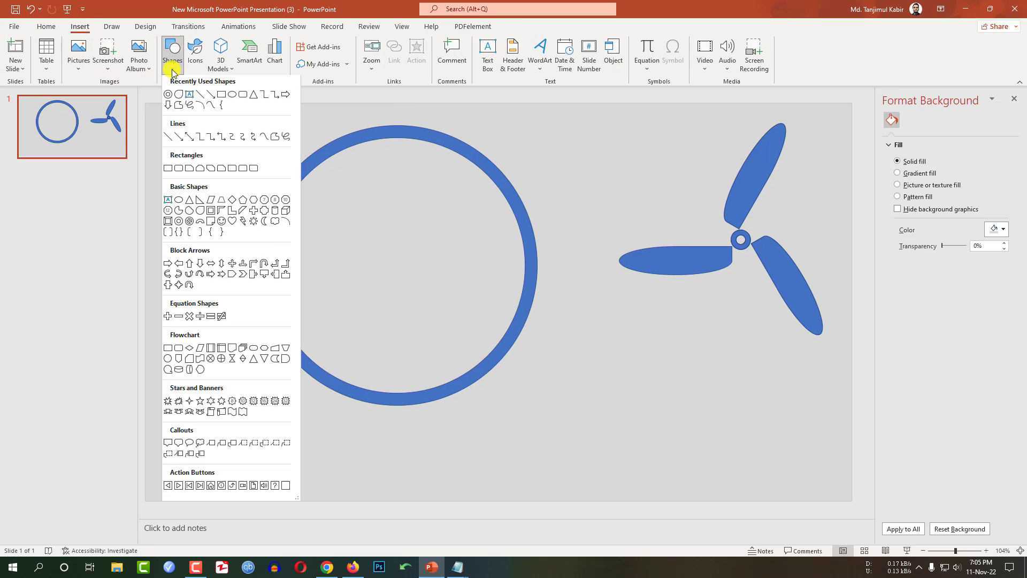
Step: Draw a small 0.29" hollow circle, align it center and middle in the big ring, and group both
{"action": "left_click", "coordinate": [168, 97]}
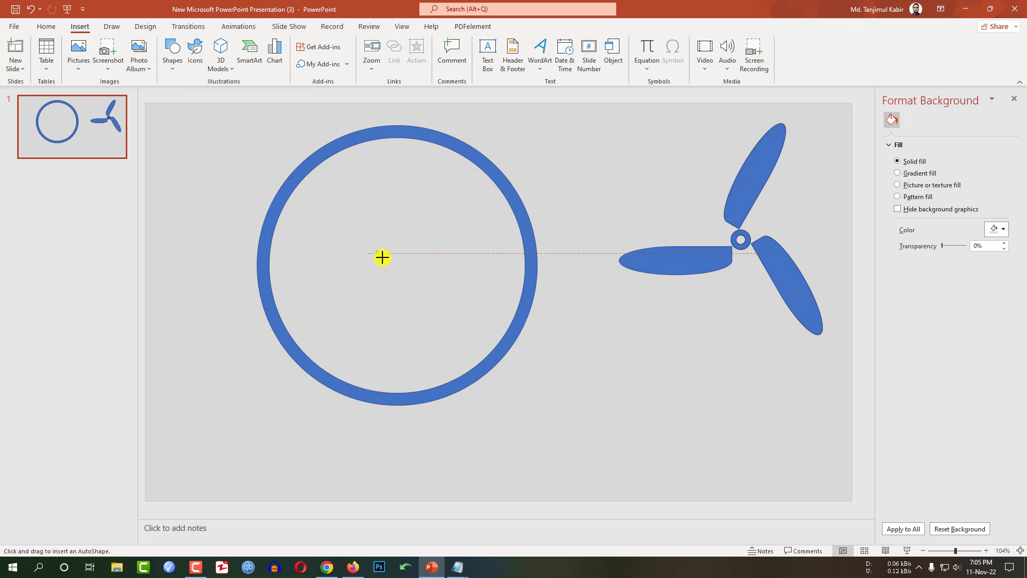
{"action": "left_click_drag", "start_coordinate": [383, 258], "coordinate": [393, 268]}
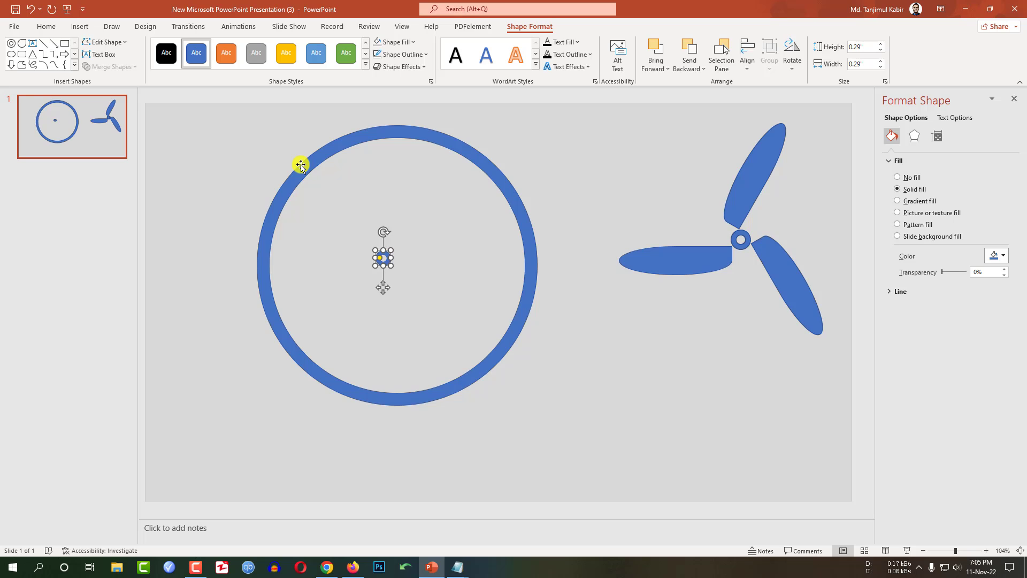
{"action": "left_click", "coordinate": [301, 165]}
{"action": "left_click", "coordinate": [382, 261], "text": "shift"}
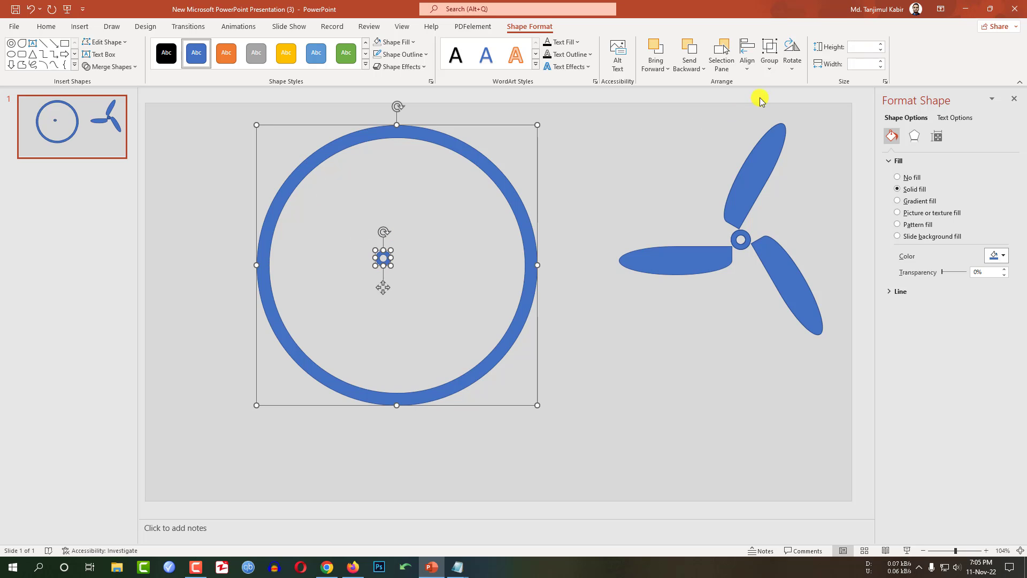
{"action": "left_click", "coordinate": [747, 56]}
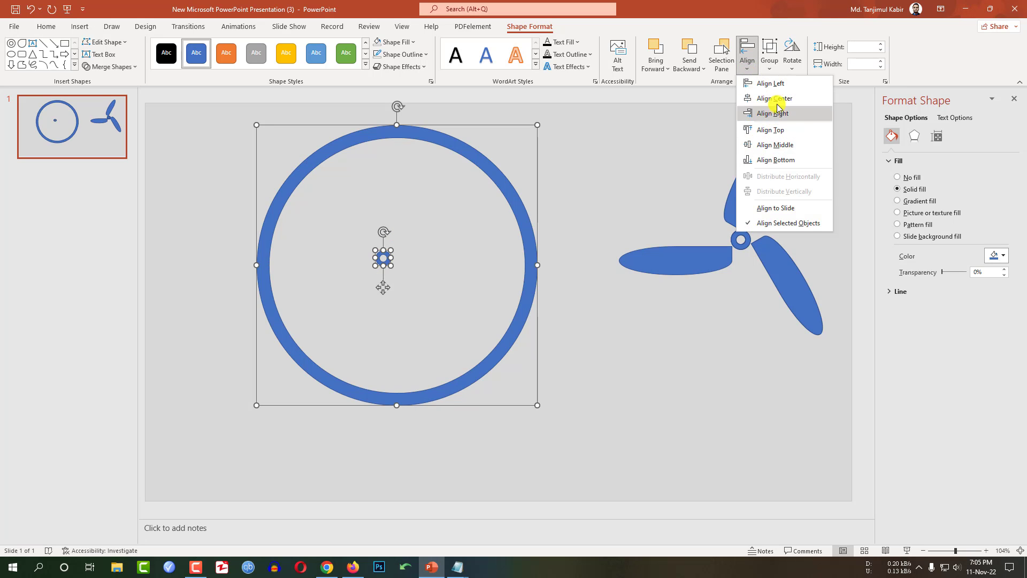
{"action": "left_click", "coordinate": [776, 99]}
{"action": "left_click", "coordinate": [747, 58]}
{"action": "left_click", "coordinate": [774, 145]}
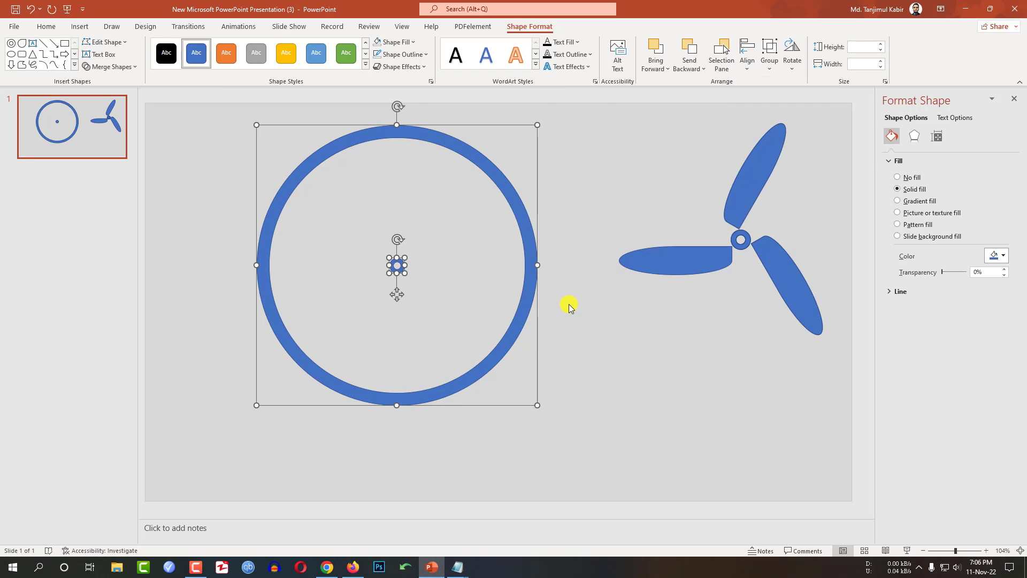
{"action": "key", "text": "ctrl+g"}
{"action": "left_click", "coordinate": [627, 348]}
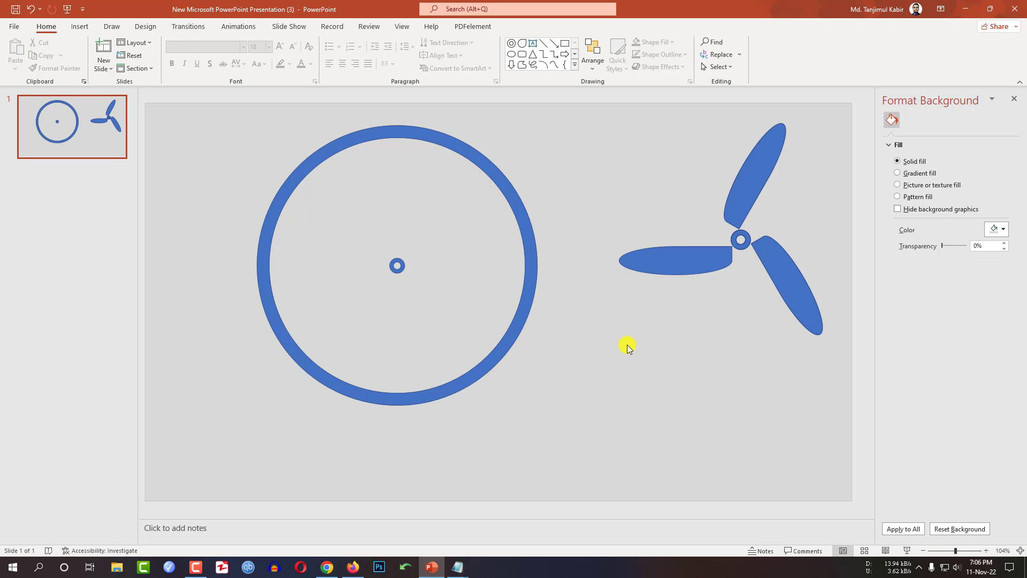
{"action": "left_click", "coordinate": [79, 27]}
Step: Draw a thin vertical rectangle spoke across the ring's centre and remove its outline
{"action": "left_click", "coordinate": [174, 56]}
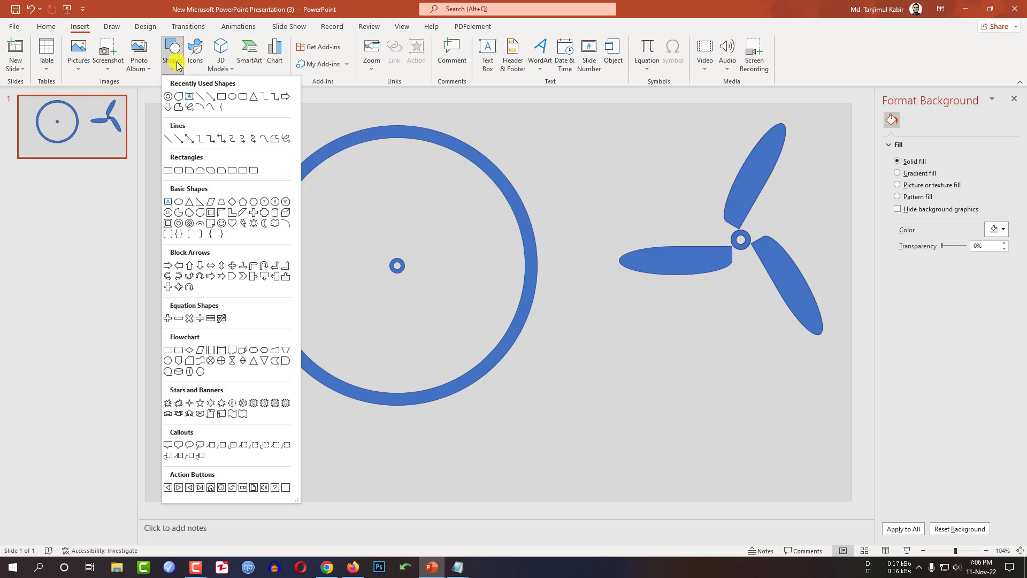
{"action": "left_click", "coordinate": [222, 96]}
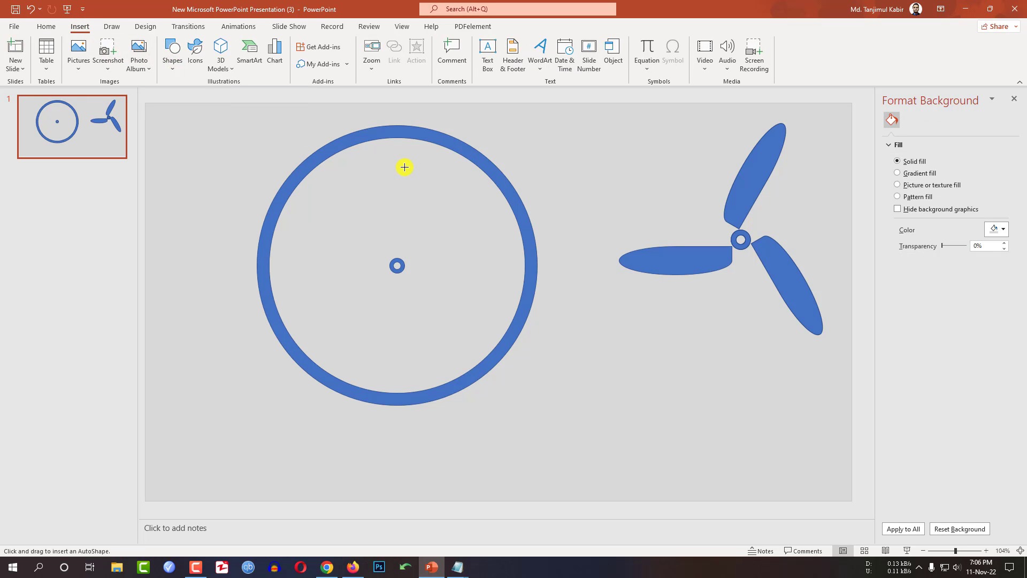
{"action": "left_click_drag", "start_coordinate": [392, 138], "coordinate": [395, 399]}
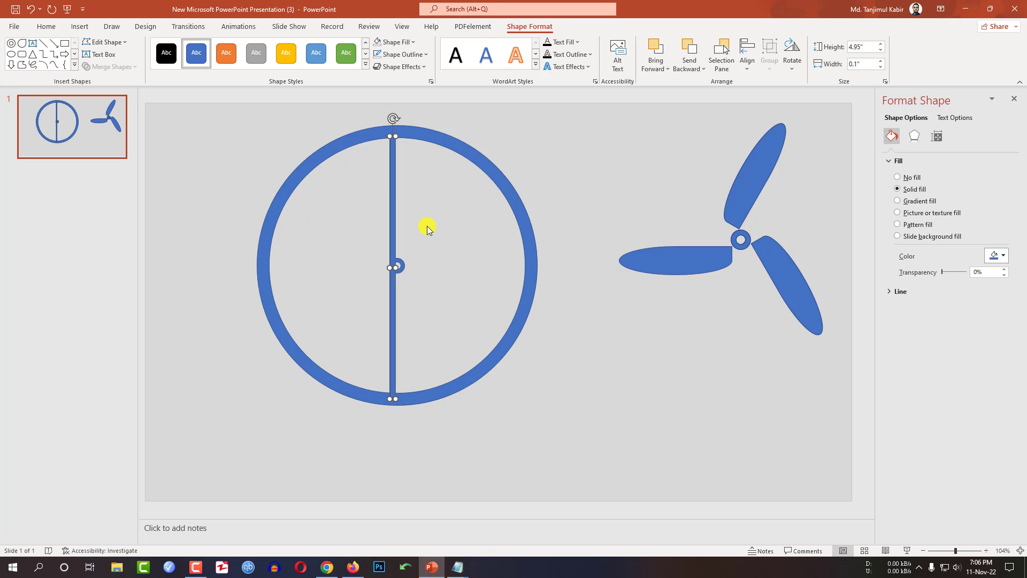
{"action": "key", "text": "ctrl+Right"}
{"action": "key", "text": "ctrl+Right"}
{"action": "key", "text": "ctrl+Right"}
{"action": "key", "text": "ctrl+Right"}
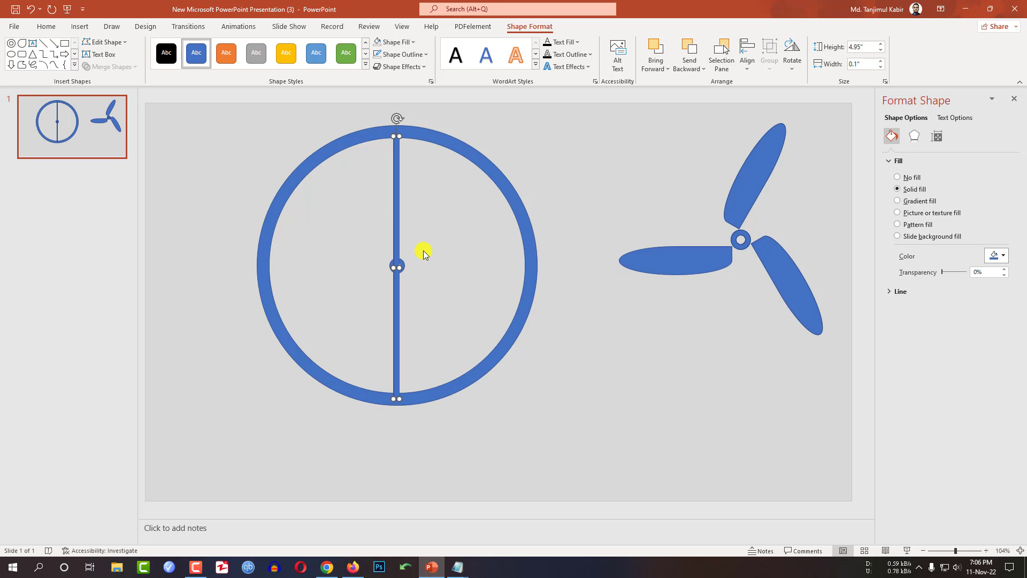
{"action": "left_click", "coordinate": [792, 63]}
{"action": "left_click", "coordinate": [823, 145]}
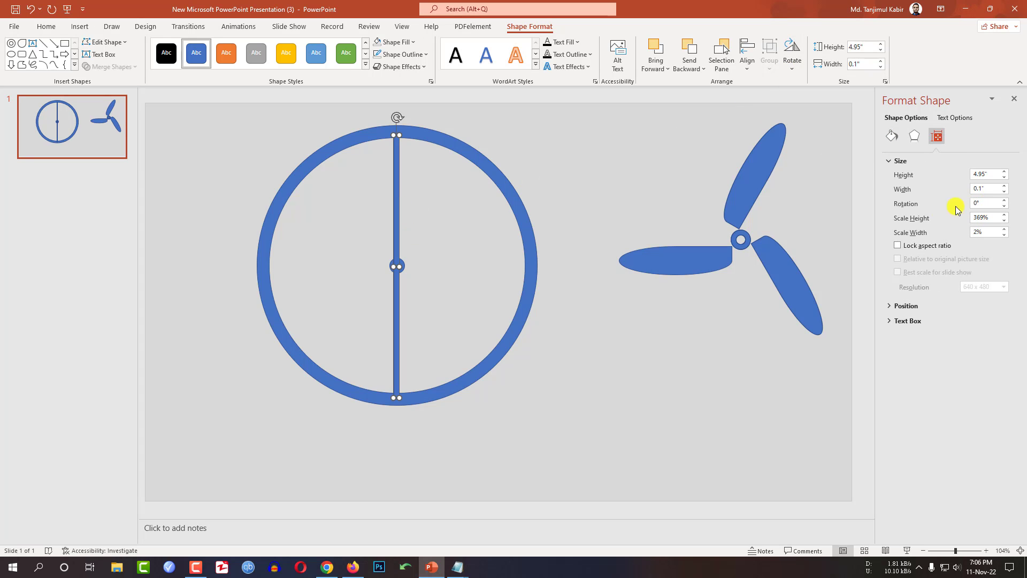
{"action": "left_click", "coordinate": [582, 181]}
{"action": "left_click", "coordinate": [396, 218]}
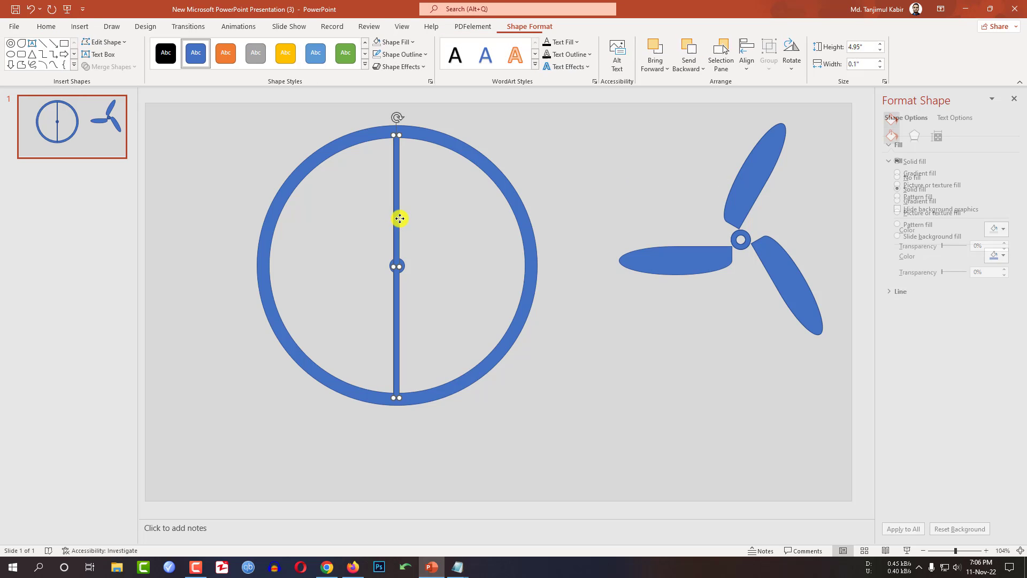
{"action": "left_click", "coordinate": [420, 55]}
{"action": "left_click", "coordinate": [403, 168]}
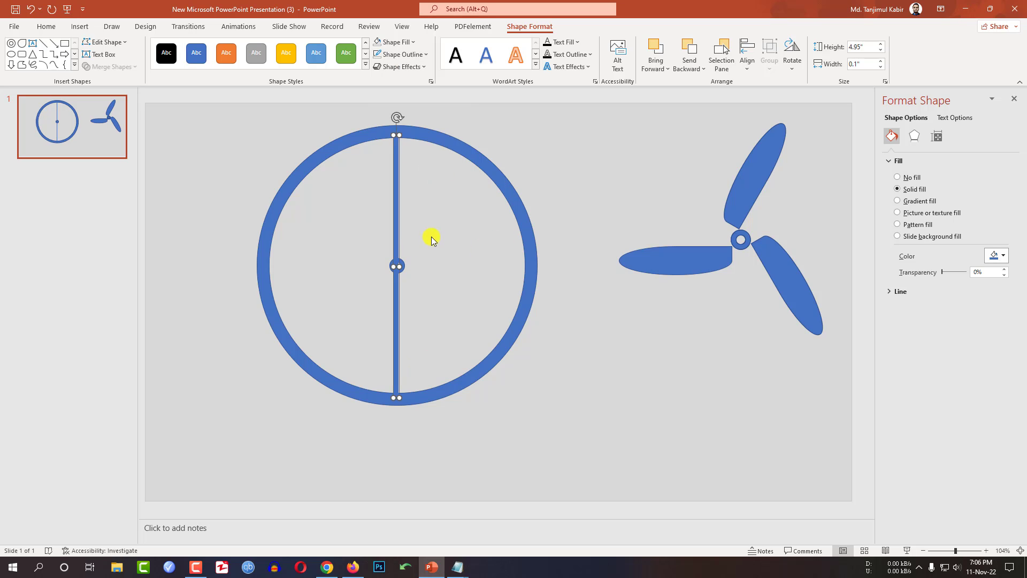
Step: Add duplicate spokes rotated 10° and 20°, each centred on the ring
{"action": "key", "text": "ctrl+d"}
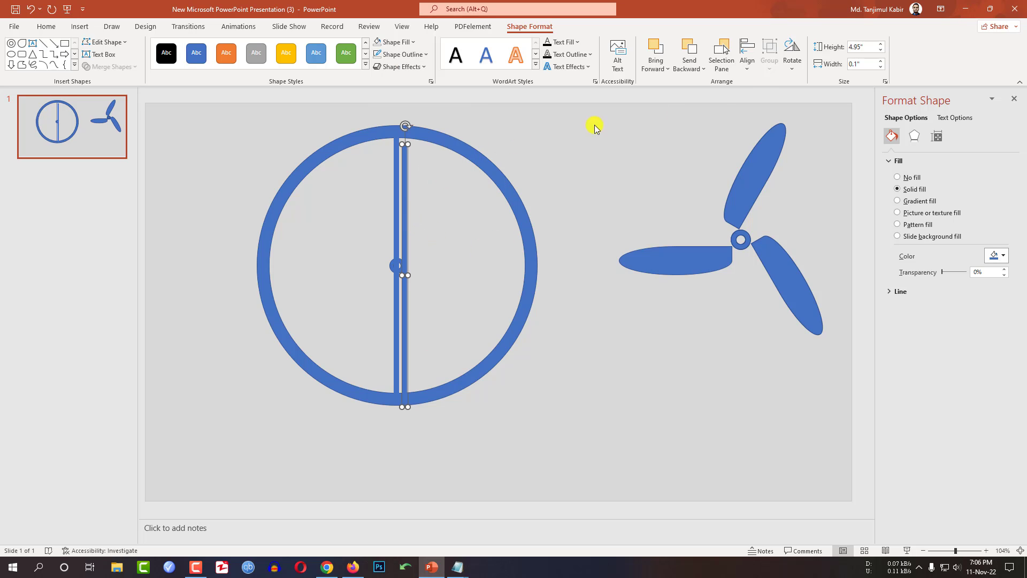
{"action": "left_click", "coordinate": [792, 60]}
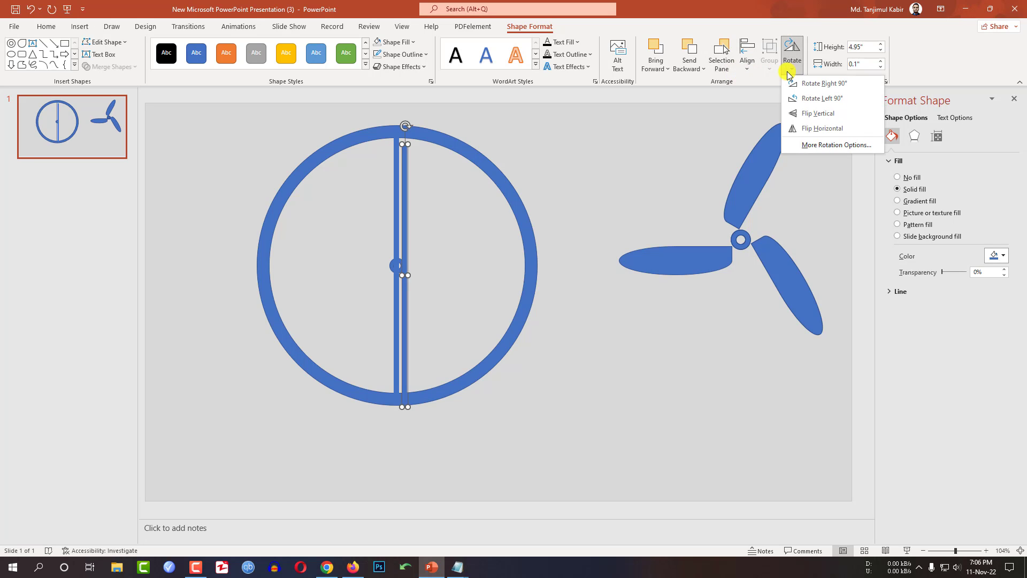
{"action": "left_click", "coordinate": [826, 144]}
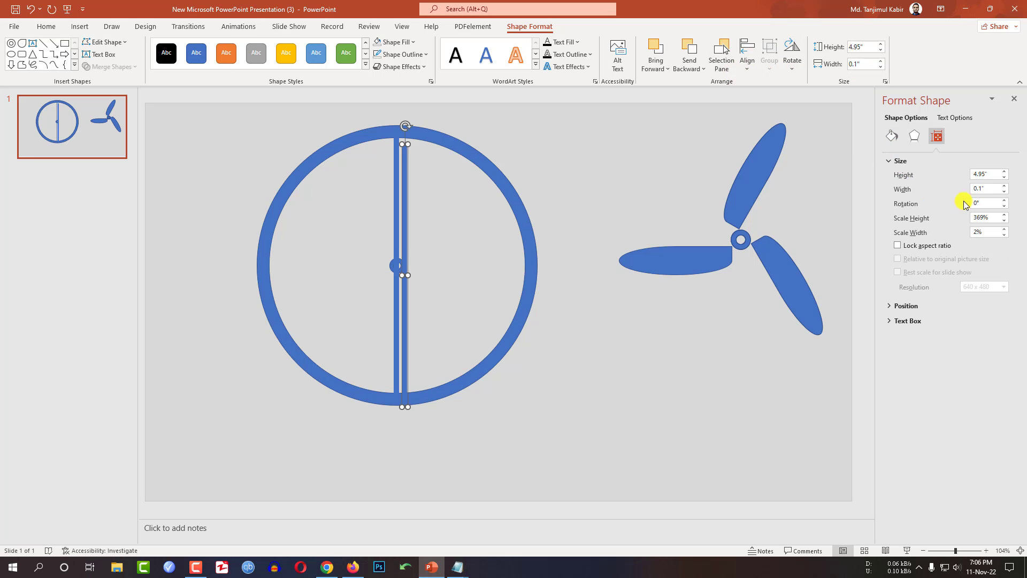
{"action": "type", "text": "10"}
{"action": "key", "text": "Return"}
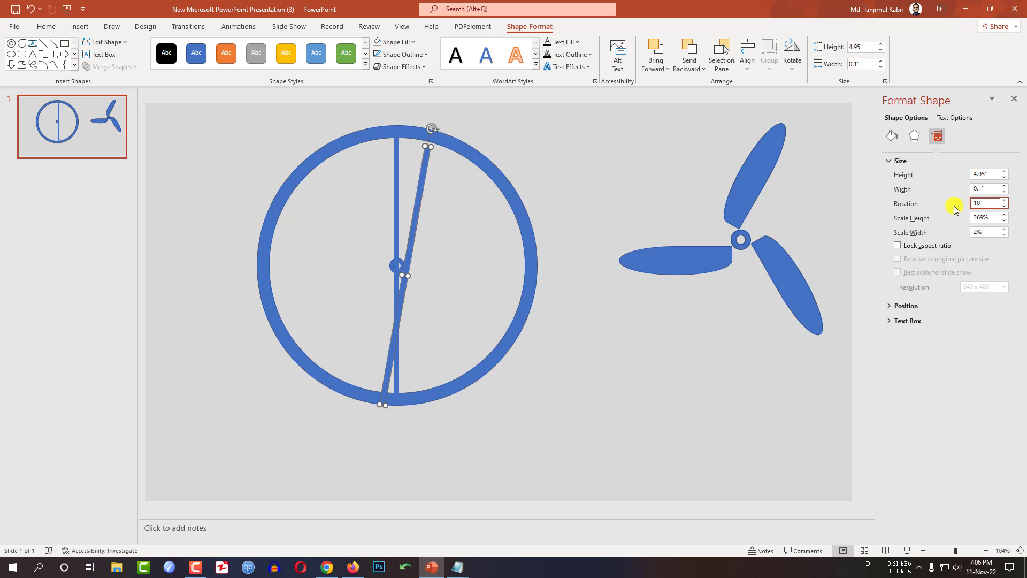
{"action": "left_click_drag", "start_coordinate": [409, 231], "coordinate": [407, 224]}
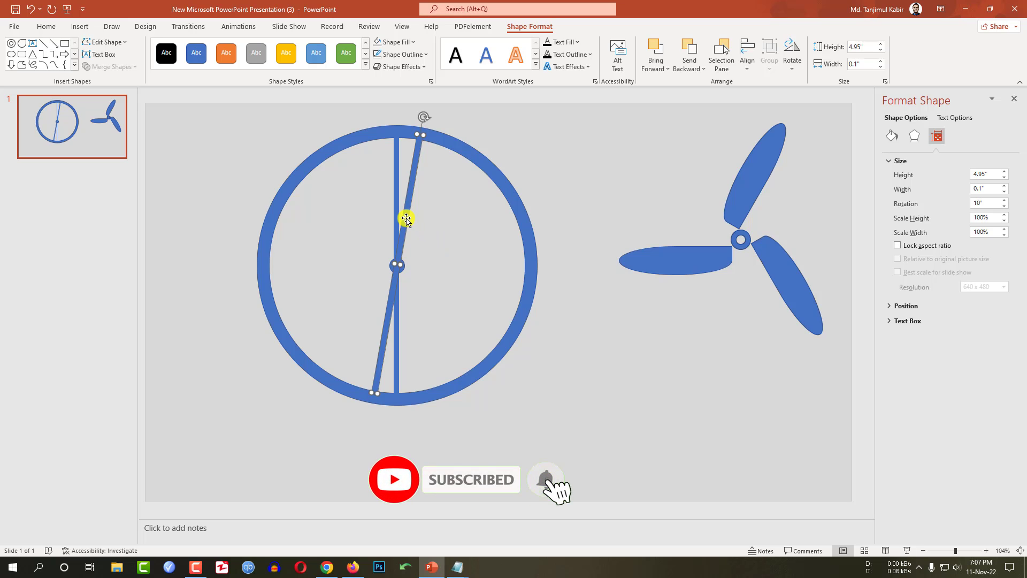
{"action": "left_click", "coordinate": [973, 205]}
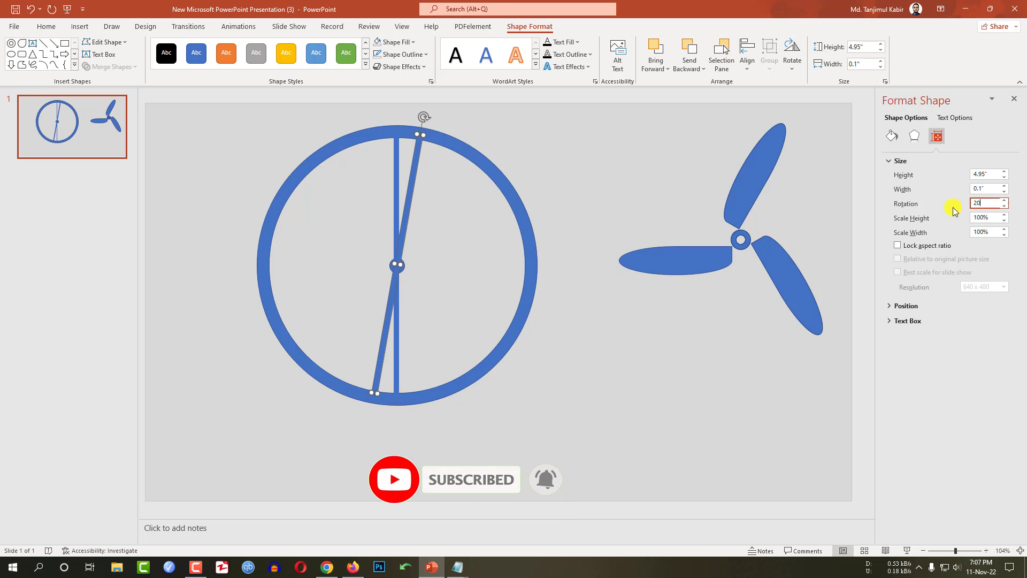
{"action": "key", "text": "Return"}
{"action": "mouse_move", "coordinate": [408, 239]}
{"action": "left_mouse_down"}
{"action": "mouse_move", "coordinate": [415, 246]}
{"action": "mouse_move", "coordinate": [407, 242]}
{"action": "left_mouse_up"}
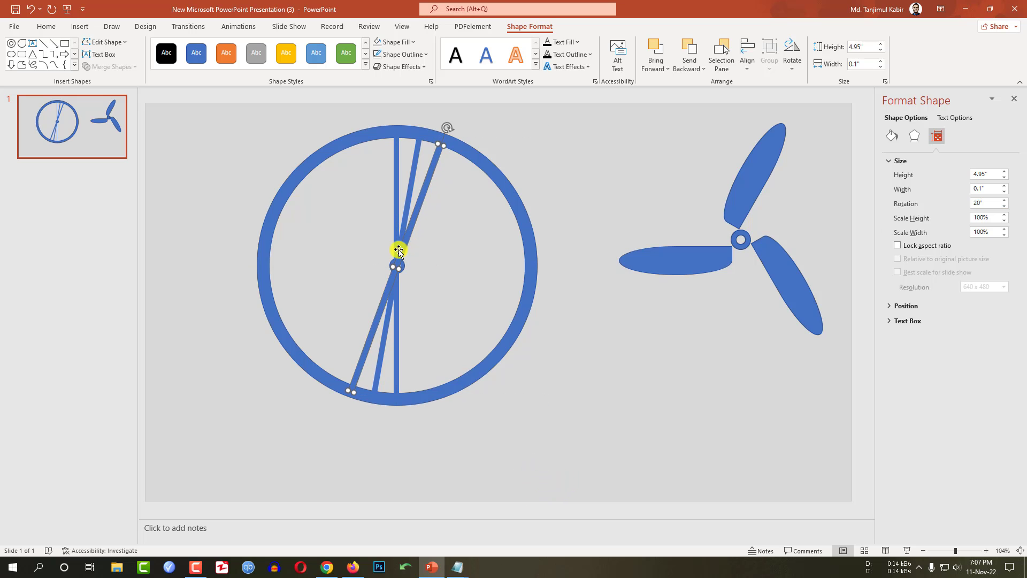
Step: Add spokes rotated 30°, 40° and 50°, moving them onto the ring's centre
{"action": "type", "text": "30"}
{"action": "key", "text": "Return"}
{"action": "type", "text": "40"}
{"action": "key", "text": "Return"}
{"action": "left_click", "coordinate": [575, 220]}
{"action": "left_click", "coordinate": [423, 229]}
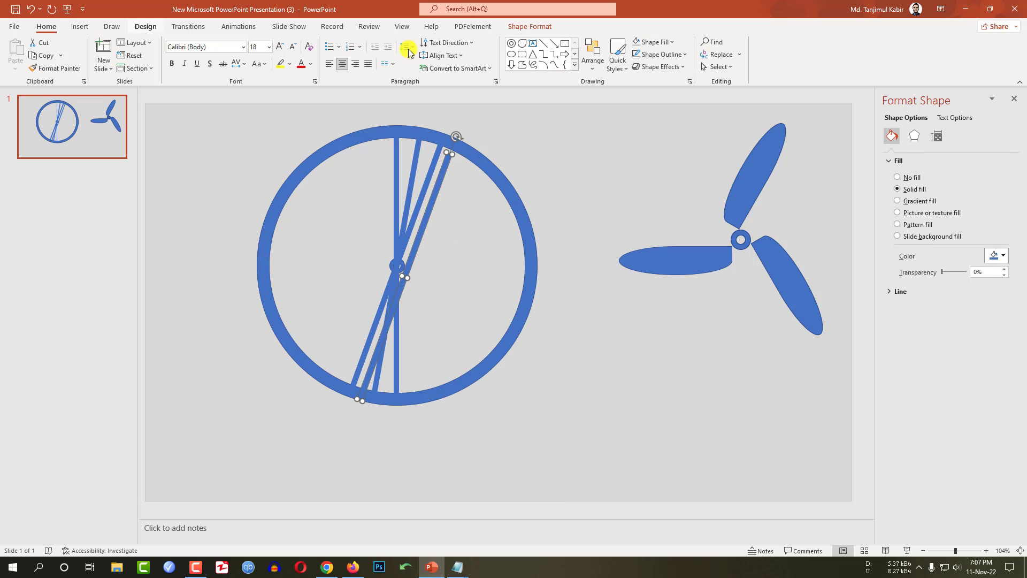
{"action": "left_click", "coordinate": [529, 27]}
{"action": "left_click", "coordinate": [792, 58]}
{"action": "left_click_drag", "start_coordinate": [423, 229], "coordinate": [508, 293]}
{"action": "left_click", "coordinate": [985, 203]}
{"action": "type", "text": "50"}
{"action": "key", "text": "Return"}
Step: Add spokes at 60°, 70°, 80° and 90°
{"action": "key", "text": "ctrl+d"}
{"action": "key", "text": "ctrl+d"}
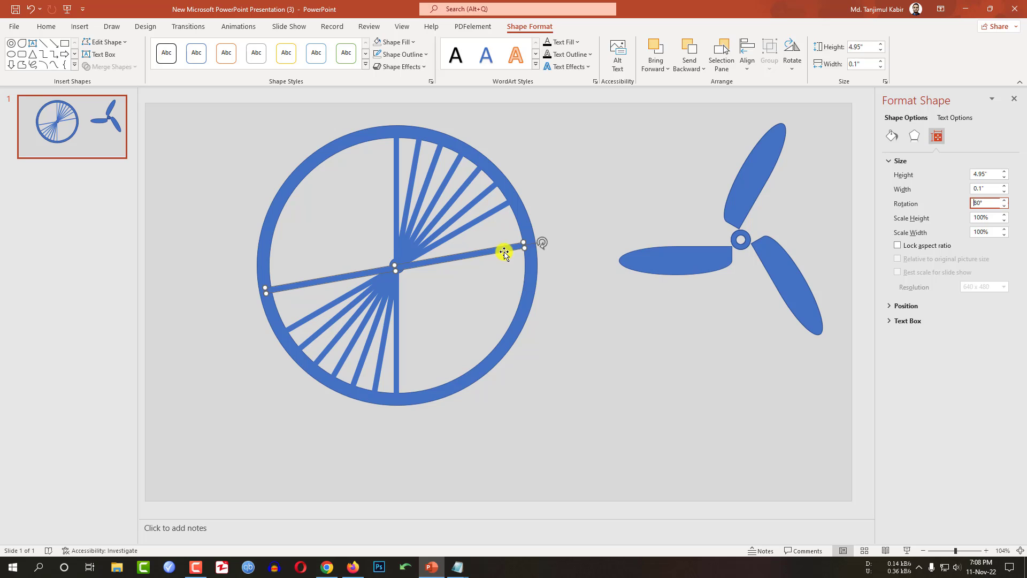
{"action": "left_click", "coordinate": [492, 243]}
{"action": "key", "text": "ctrl+d"}
{"action": "left_click", "coordinate": [937, 136]}
{"action": "left_click", "coordinate": [985, 203]}
{"action": "type", "text": "80"}
{"action": "key", "text": "Return"}
{"action": "type", "text": "90"}
{"action": "key", "text": "Return"}
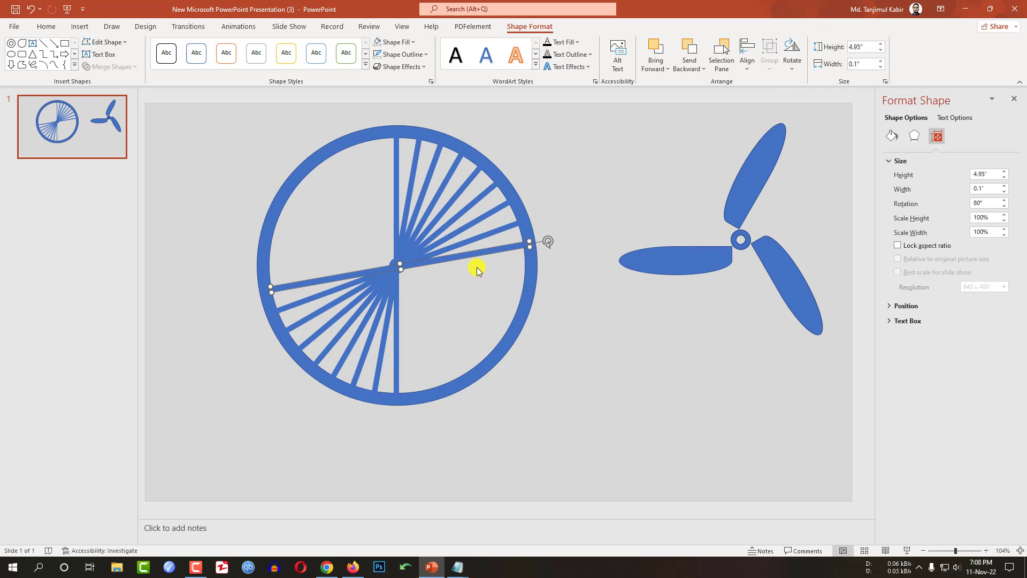
Step: Add spokes rotated 110°, 120°, 130° and 140°
{"action": "left_click", "coordinate": [470, 297]}
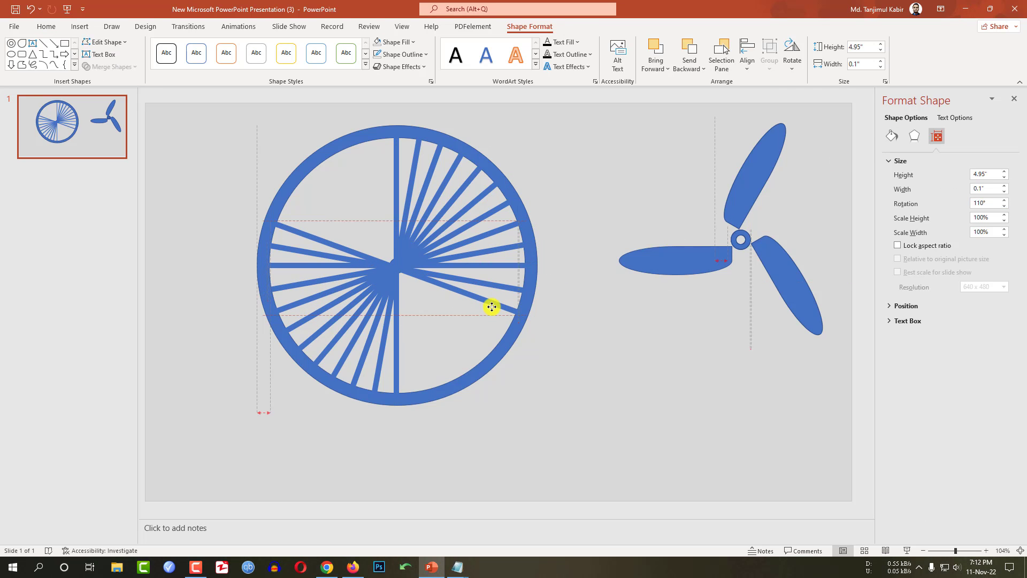
{"action": "left_click", "coordinate": [984, 203]}
{"action": "type", "text": "110"}
{"action": "key", "text": "Return"}
{"action": "type", "text": "120"}
{"action": "key", "text": "Return"}
{"action": "type", "text": "130"}
{"action": "key", "text": "Return"}
{"action": "type", "text": "140"}
{"action": "key", "text": "Return"}
Step: Add the final spokes at 150°, 160°, 170° and 180°
{"action": "type", "text": "150"}
{"action": "key", "text": "Return"}
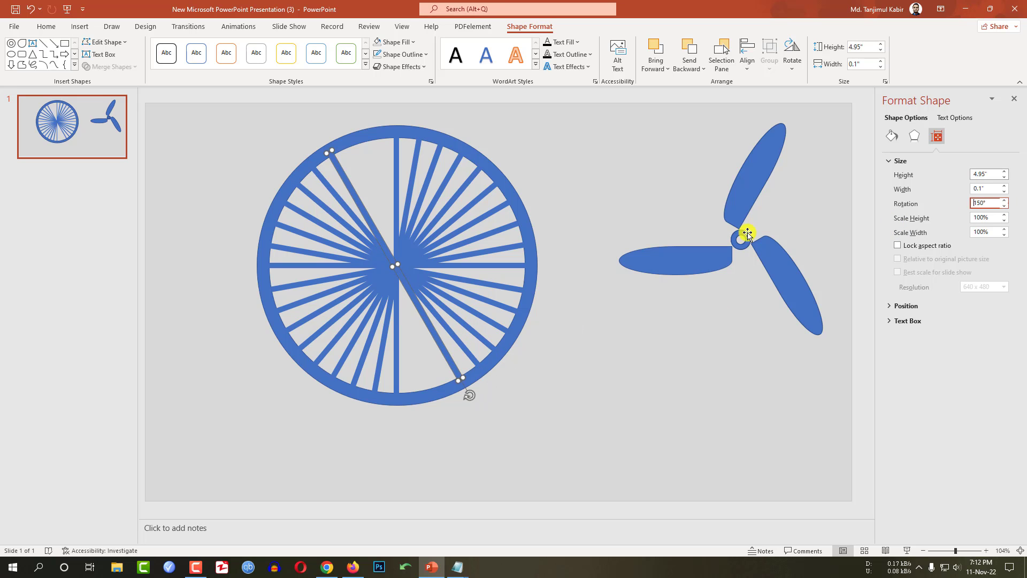
{"action": "type", "text": "160"}
{"action": "key", "text": "Return"}
{"action": "type", "text": "170"}
{"action": "key", "text": "Return"}
{"action": "type", "text": "180"}
{"action": "key", "text": "Return"}
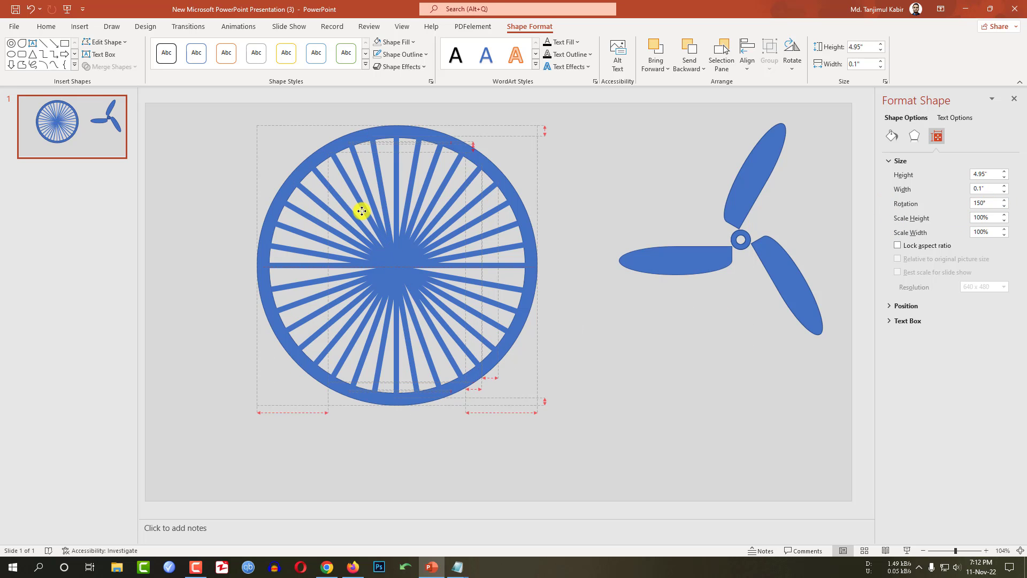
{"action": "left_click", "coordinate": [582, 329]}
{"action": "left_click", "coordinate": [79, 27]}
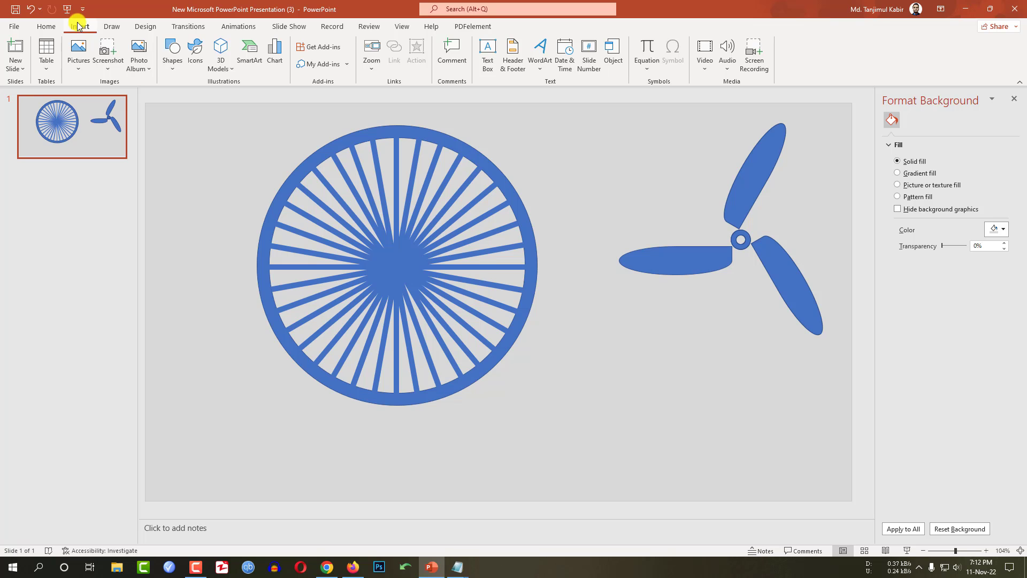
Step: Draw a circle over the wheel's centre and align it centre and middle on the wheel
{"action": "left_click", "coordinate": [173, 54]}
{"action": "left_click", "coordinate": [232, 98]}
{"action": "mouse_move", "coordinate": [367, 247]}
{"action": "left_mouse_down"}
{"action": "mouse_move", "coordinate": [427, 300]}
{"action": "mouse_move", "coordinate": [404, 273]}
{"action": "left_mouse_up"}
{"action": "left_click", "coordinate": [470, 153], "text": "shift"}
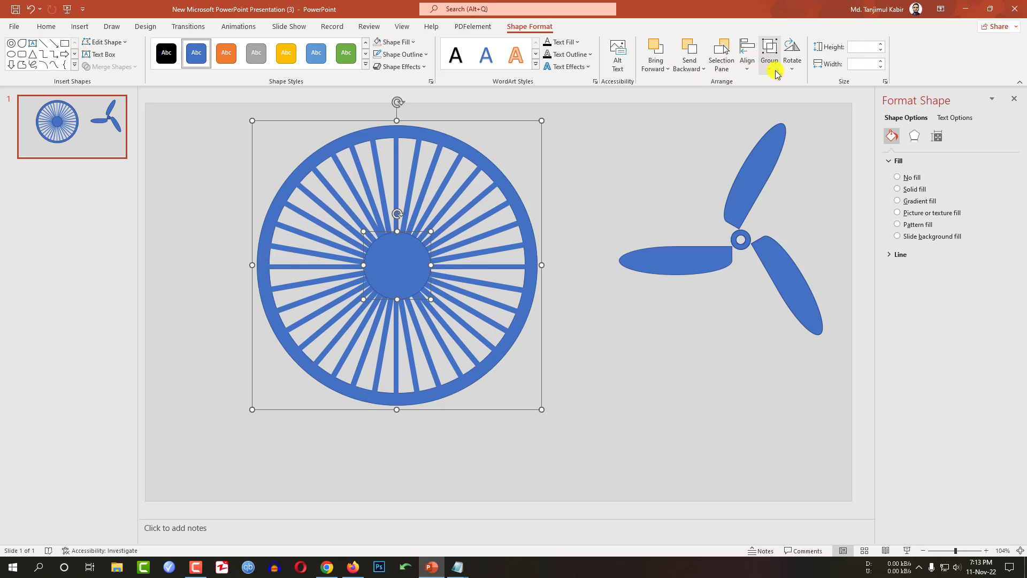
{"action": "left_click", "coordinate": [747, 60]}
{"action": "left_click", "coordinate": [764, 99]}
{"action": "left_click", "coordinate": [747, 60]}
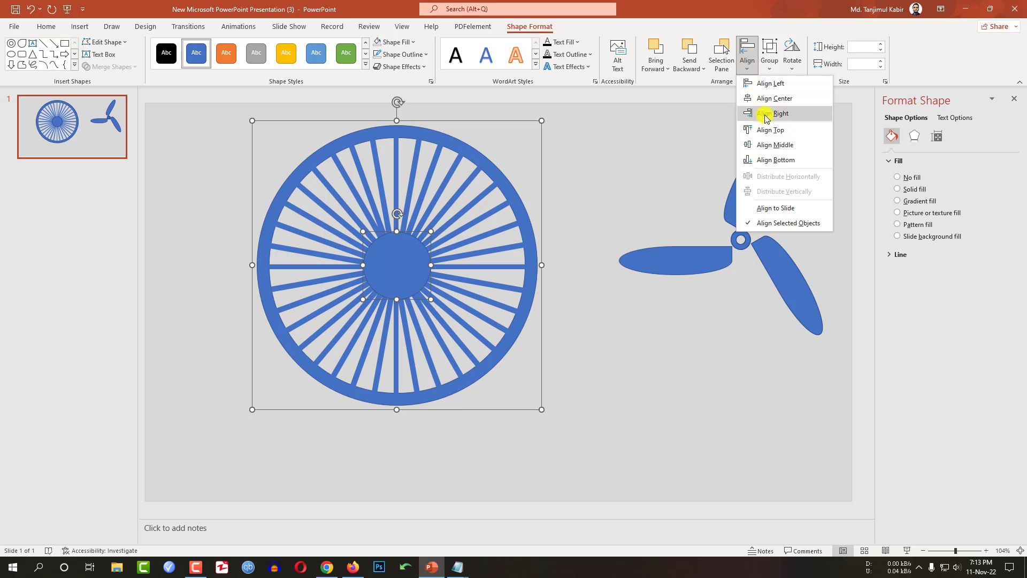
{"action": "left_click", "coordinate": [770, 145]}
Step: Fill the centre circle light orange, then duplicate it and shrink the copy to 0.79 inches
{"action": "left_click", "coordinate": [374, 271]}
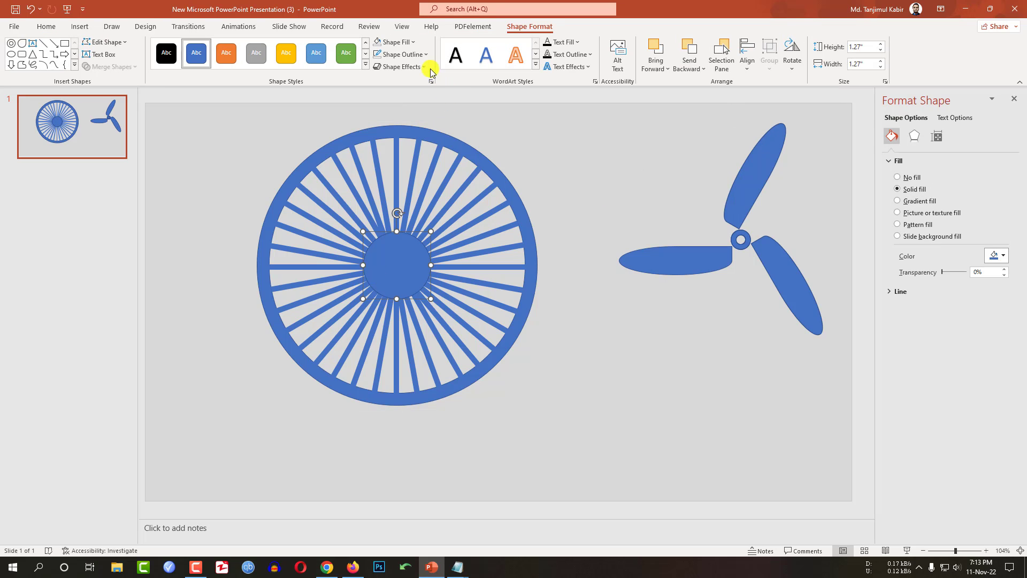
{"action": "left_click", "coordinate": [409, 44]}
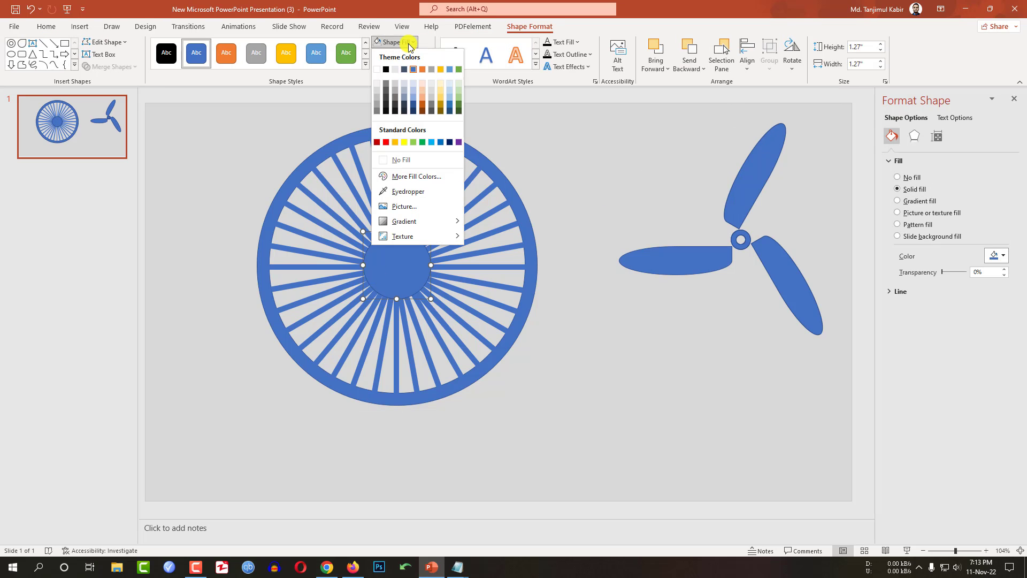
{"action": "left_click", "coordinate": [422, 98]}
{"action": "left_click", "coordinate": [578, 186]}
{"action": "left_click", "coordinate": [403, 269]}
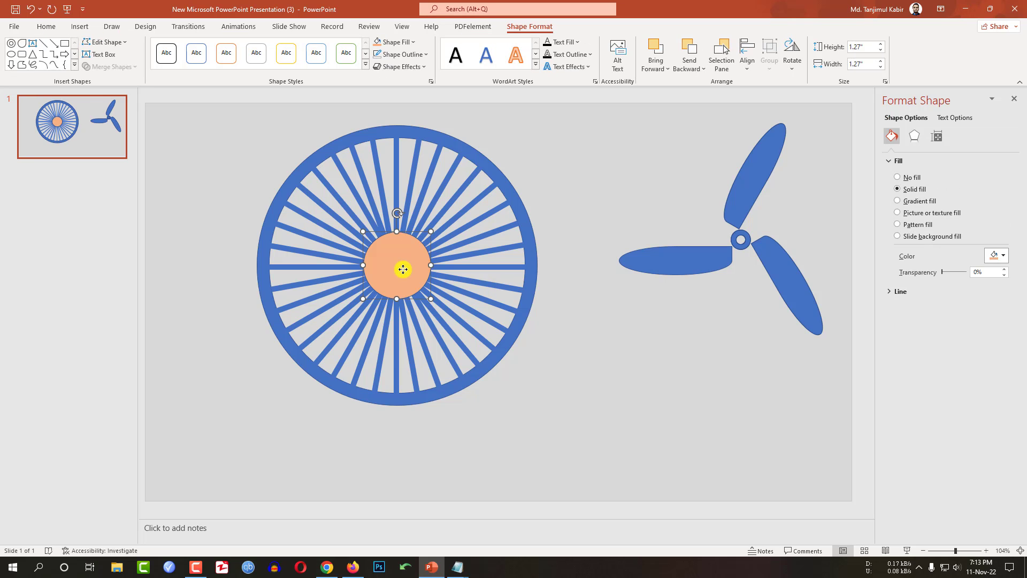
{"action": "key", "text": "ctrl+d"}
{"action": "left_click_drag", "start_coordinate": [440, 241], "coordinate": [398, 270]}
Step: Centre the small circle on the orange one and group the two hub circles
{"action": "left_click", "coordinate": [395, 268], "text": "shift"}
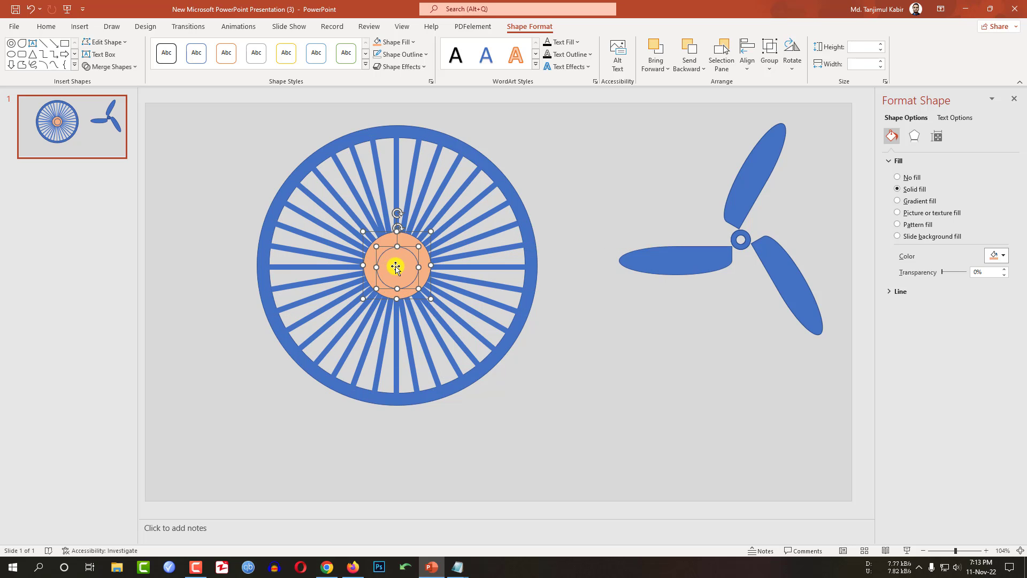
{"action": "left_click", "coordinate": [747, 65]}
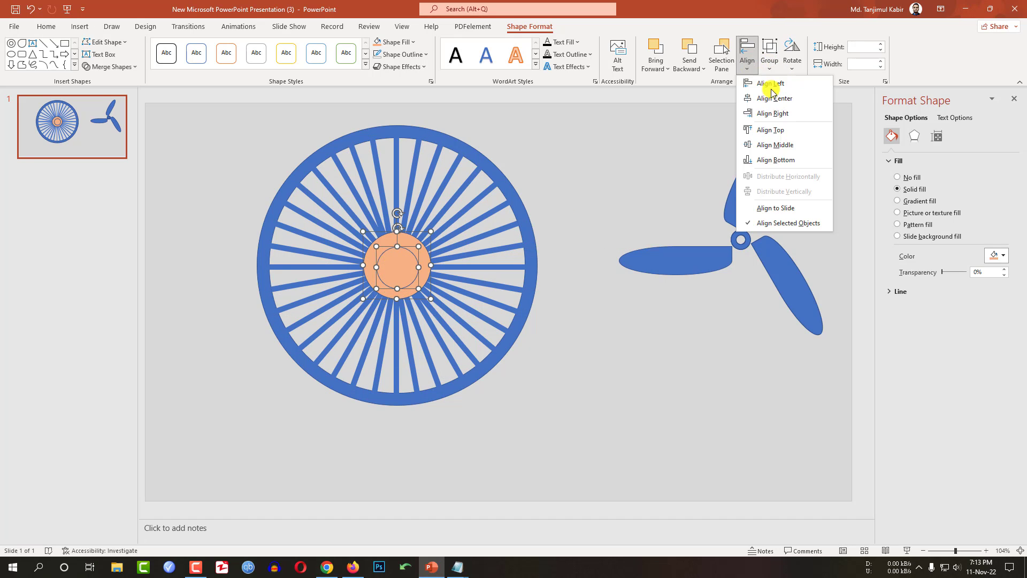
{"action": "left_click", "coordinate": [780, 100]}
{"action": "left_click", "coordinate": [769, 58]}
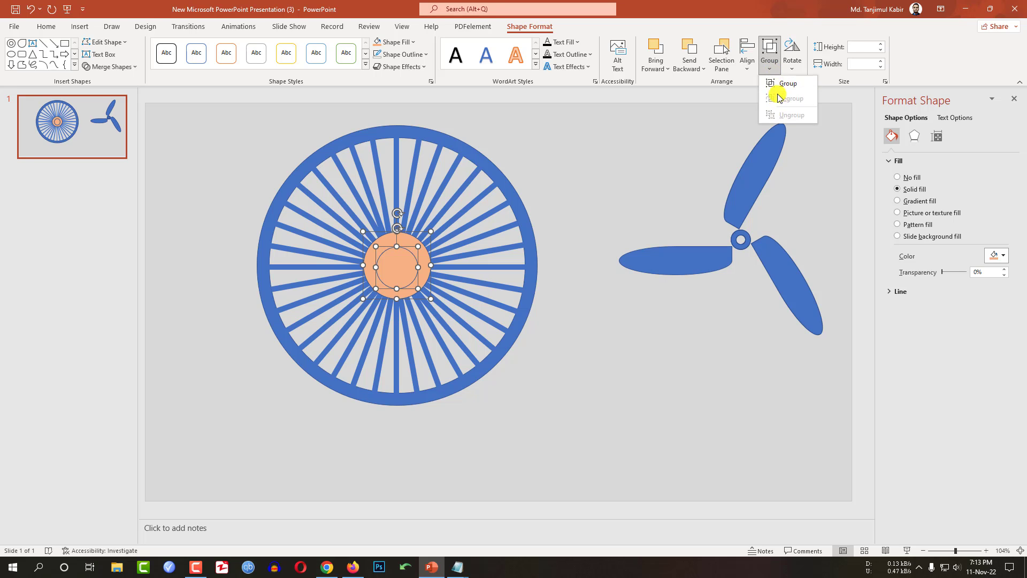
{"action": "left_click", "coordinate": [778, 86]}
{"action": "key", "text": "Escape"}
Step: Fill the small inner circle Light Green and remove its outline
{"action": "left_click", "coordinate": [395, 269]}
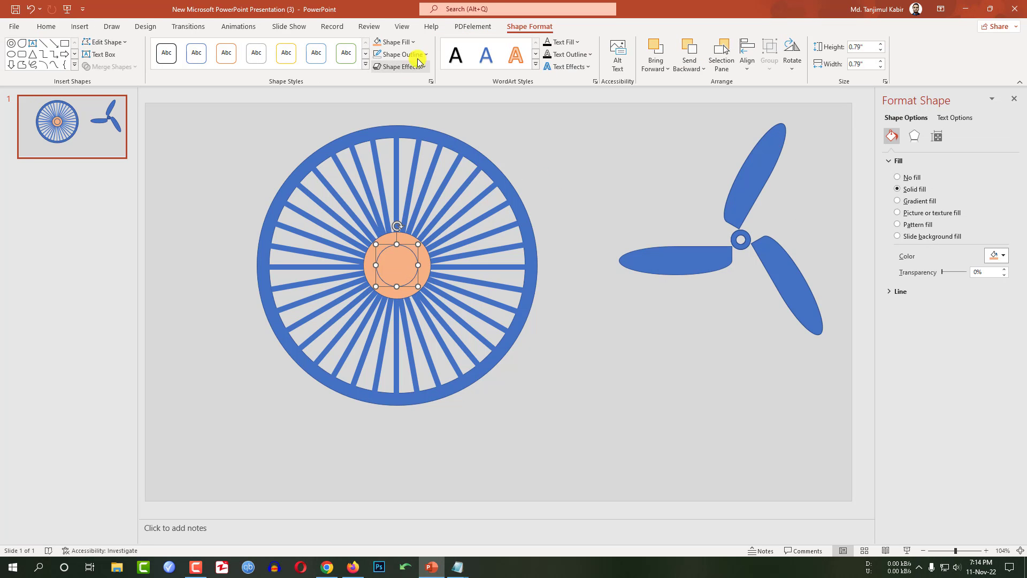
{"action": "left_click", "coordinate": [412, 43]}
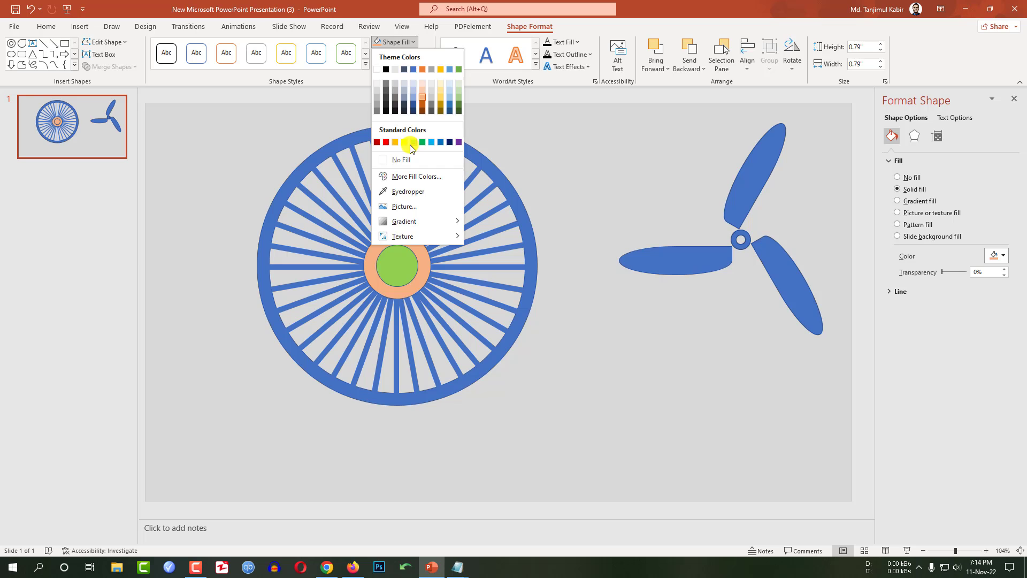
{"action": "left_click", "coordinate": [412, 142]}
{"action": "left_click", "coordinate": [402, 54]}
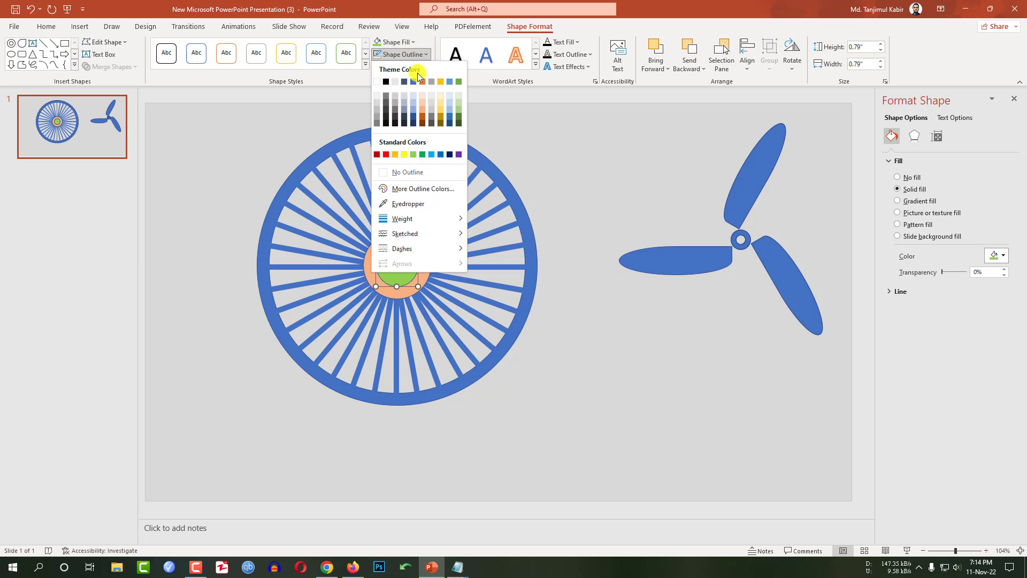
{"action": "left_click", "coordinate": [402, 166]}
{"action": "left_click", "coordinate": [583, 170]}
Step: Marquee-select every part of the wheel and group it with Ctrl+G
{"action": "left_click_drag", "start_coordinate": [200, 123], "coordinate": [562, 467]}
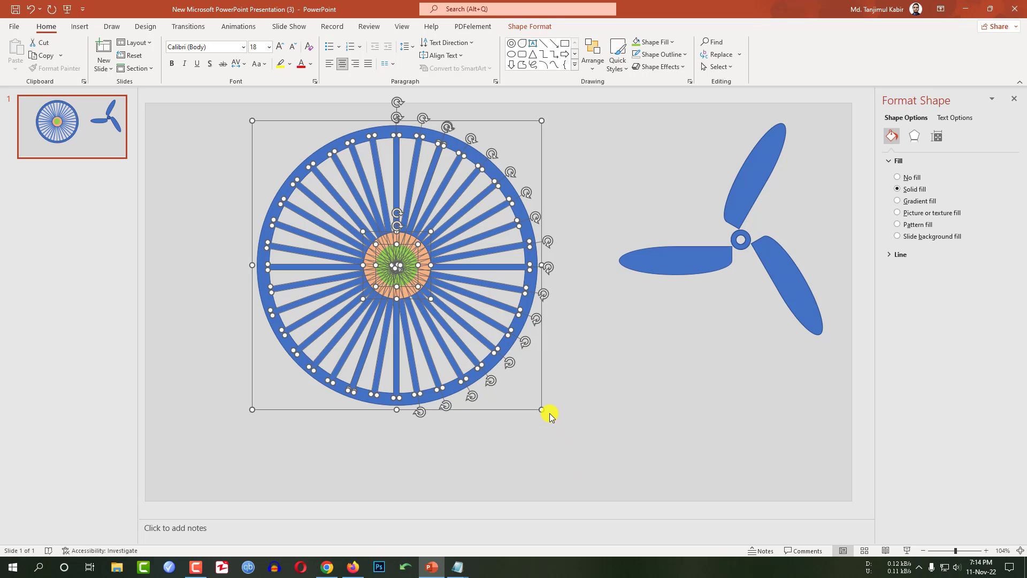
{"action": "key", "text": "ctrl+g"}
{"action": "left_click", "coordinate": [575, 355]}
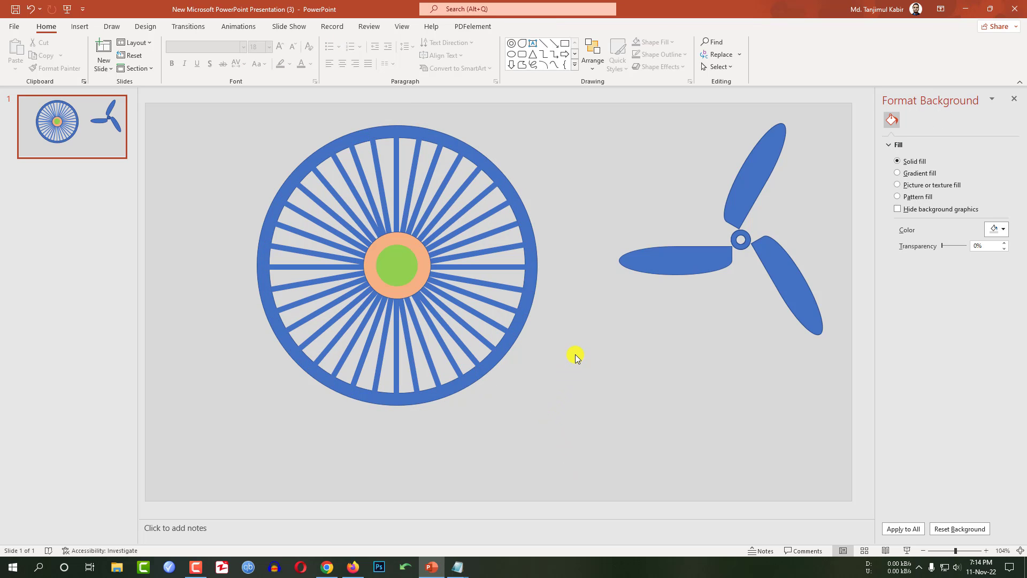
Step: Draw a narrow trapezoid neck below the fan wheel
{"action": "left_click", "coordinate": [81, 27]}
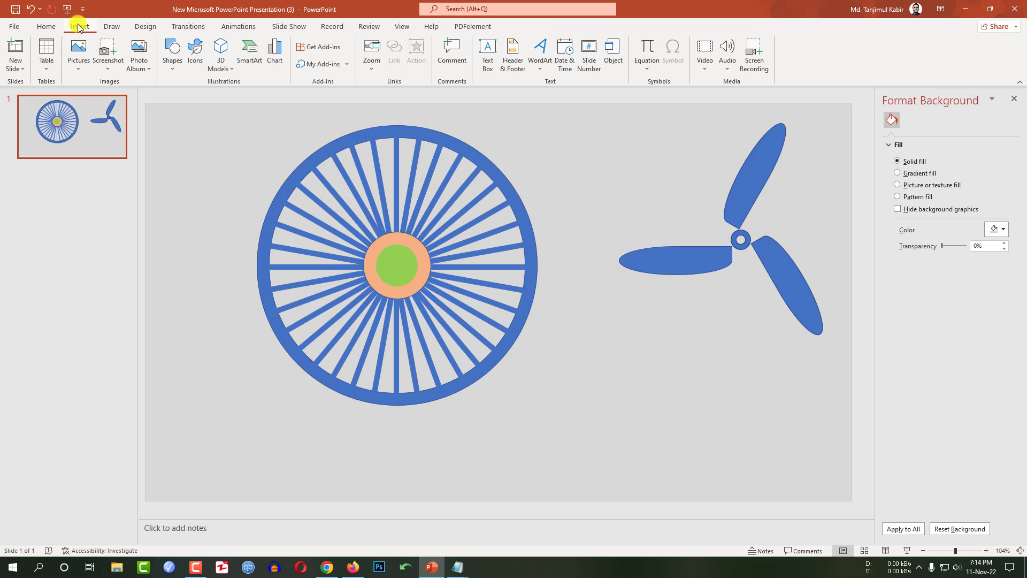
{"action": "left_click", "coordinate": [171, 68]}
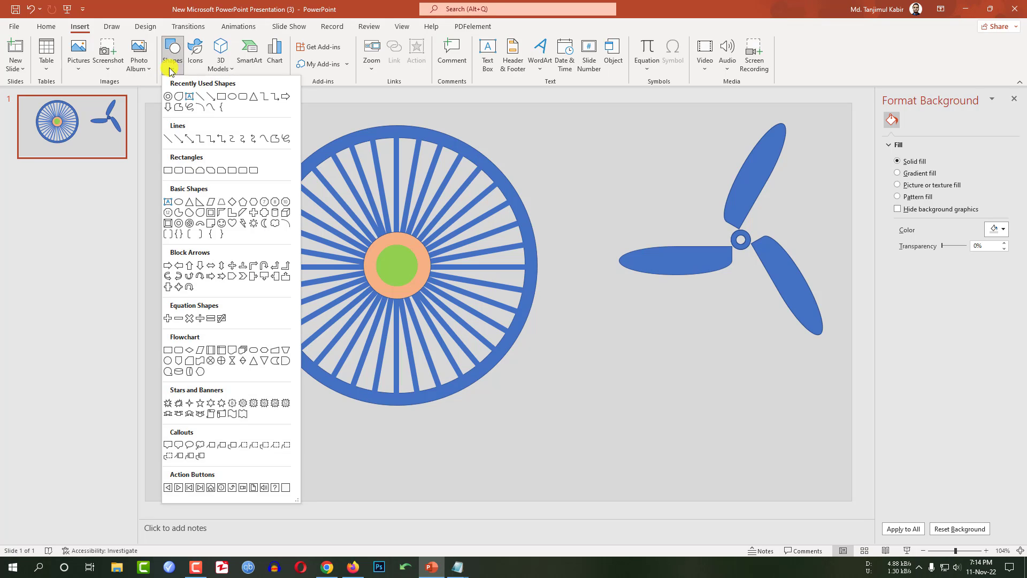
{"action": "left_click", "coordinate": [221, 204]}
{"action": "left_click_drag", "start_coordinate": [425, 392], "coordinate": [436, 464]}
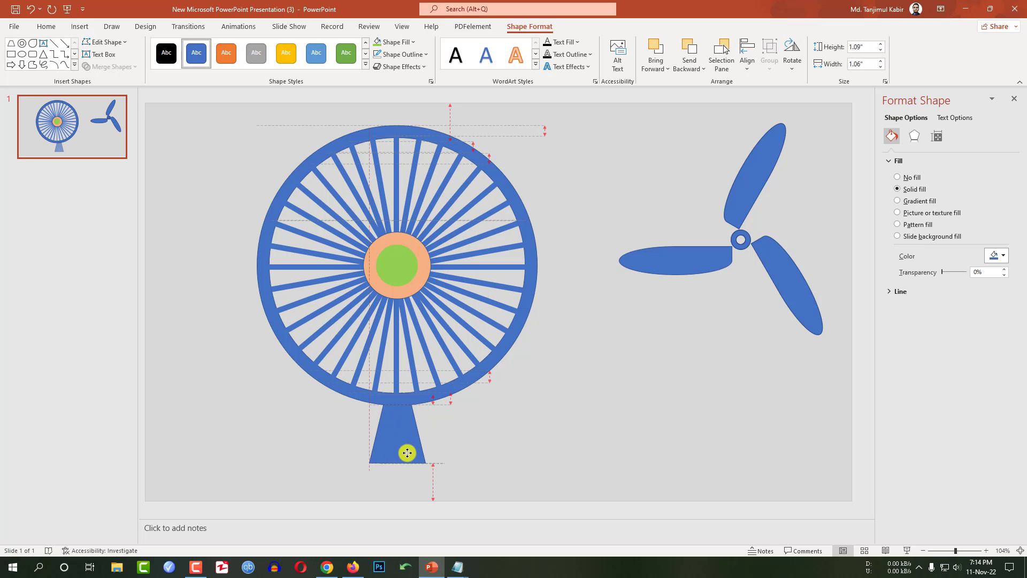
{"action": "scroll", "coordinate": [406, 449], "scroll_direction": "down", "scroll_amount": 4, "text": "ctrl"}
{"action": "right_click", "coordinate": [445, 395]}
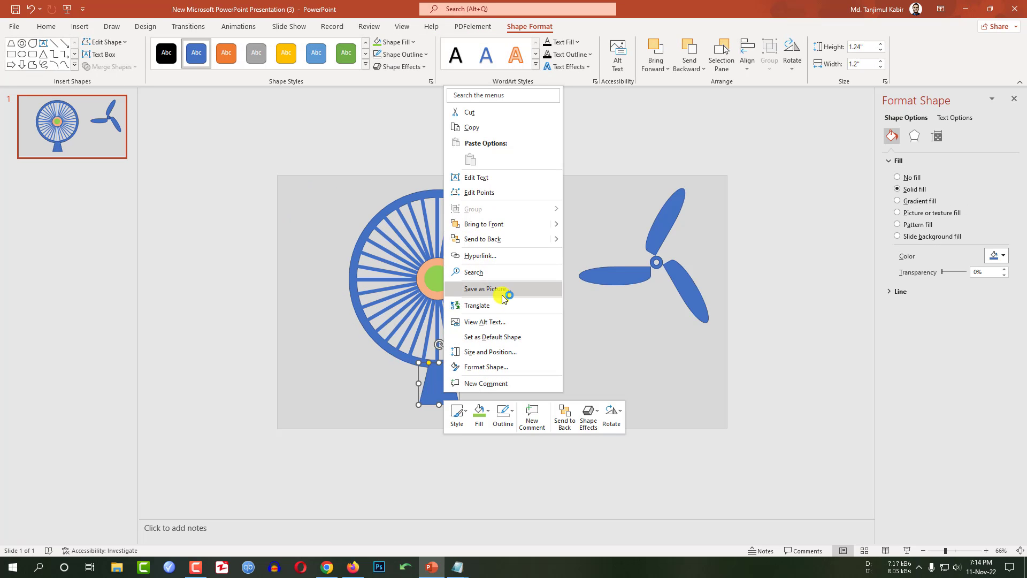
{"action": "key", "text": "Escape"}
{"action": "left_click", "coordinate": [466, 393]}
Step: Draw a wide trapezoid base under the neck and group it with the neck
{"action": "left_click", "coordinate": [80, 26]}
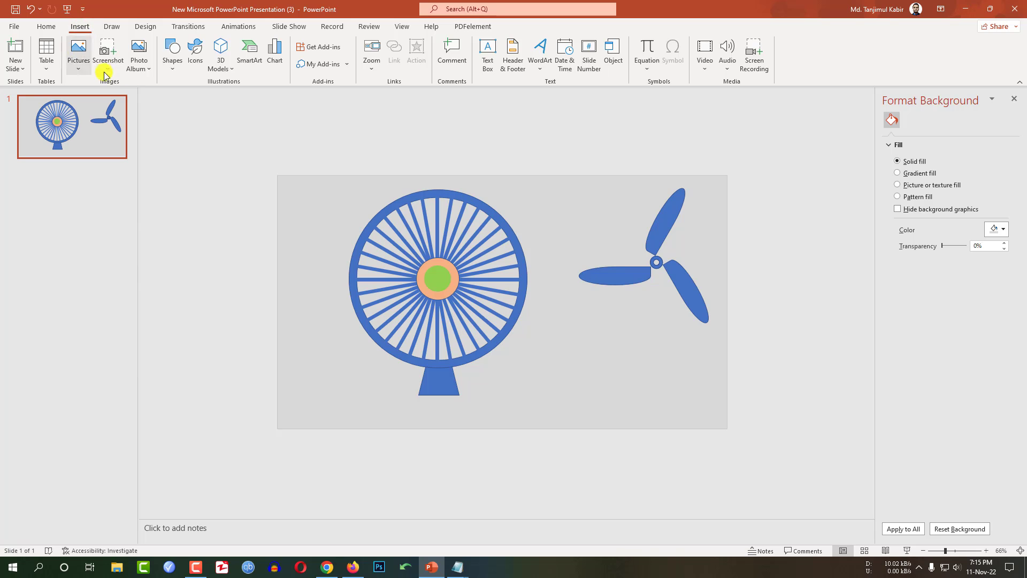
{"action": "left_click", "coordinate": [171, 54]}
{"action": "left_click", "coordinate": [222, 202]}
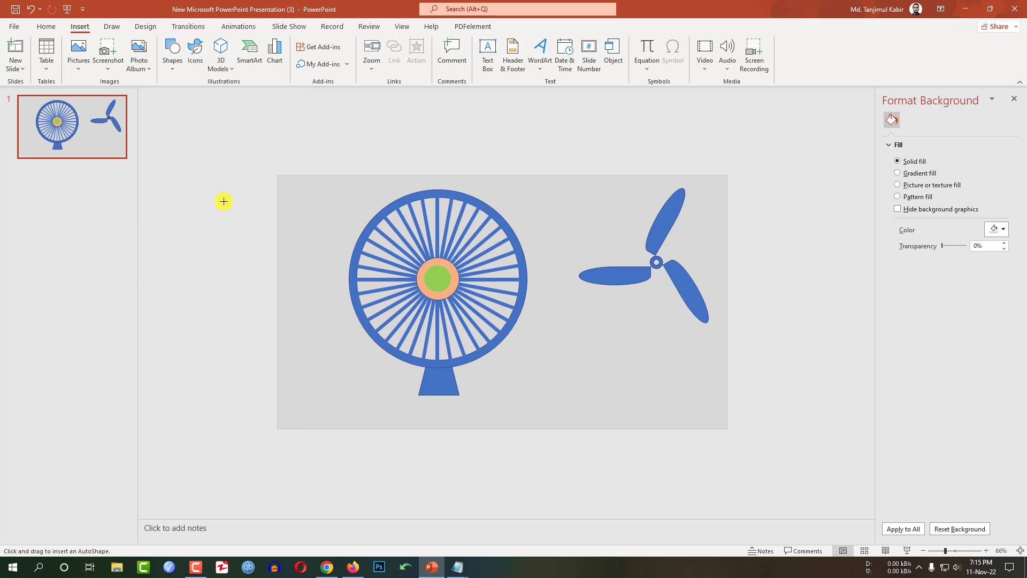
{"action": "left_click_drag", "start_coordinate": [399, 396], "coordinate": [490, 414]}
{"action": "left_click", "coordinate": [513, 390]}
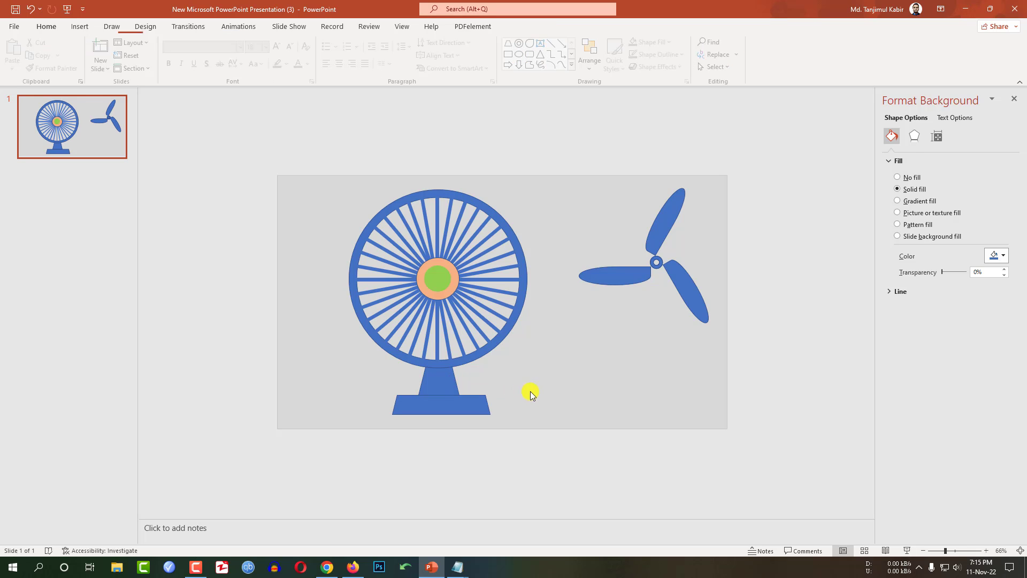
{"action": "key", "text": "Tab"}
{"action": "left_click", "coordinate": [476, 409], "text": "shift"}
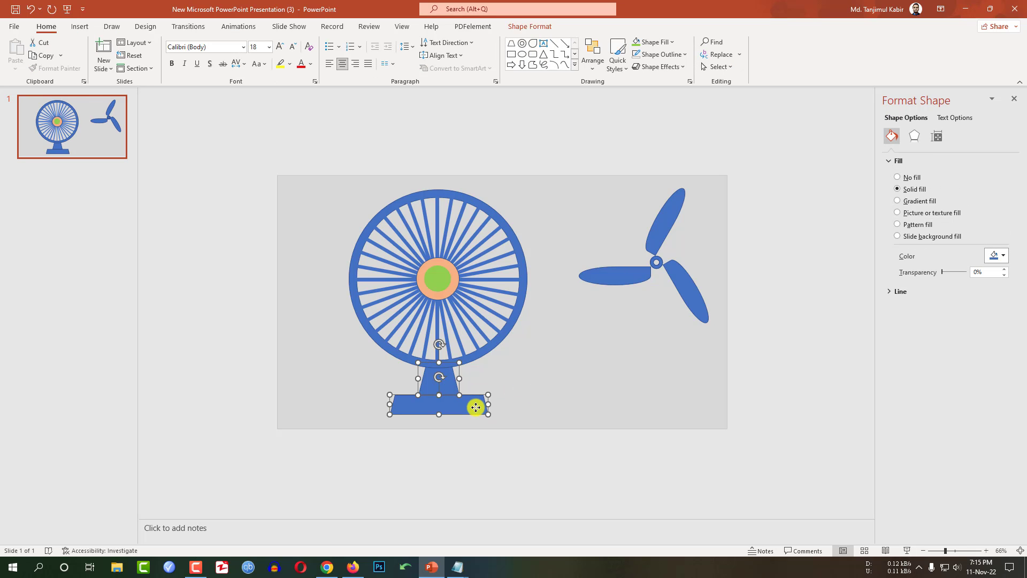
{"action": "key", "text": "ctrl+g"}
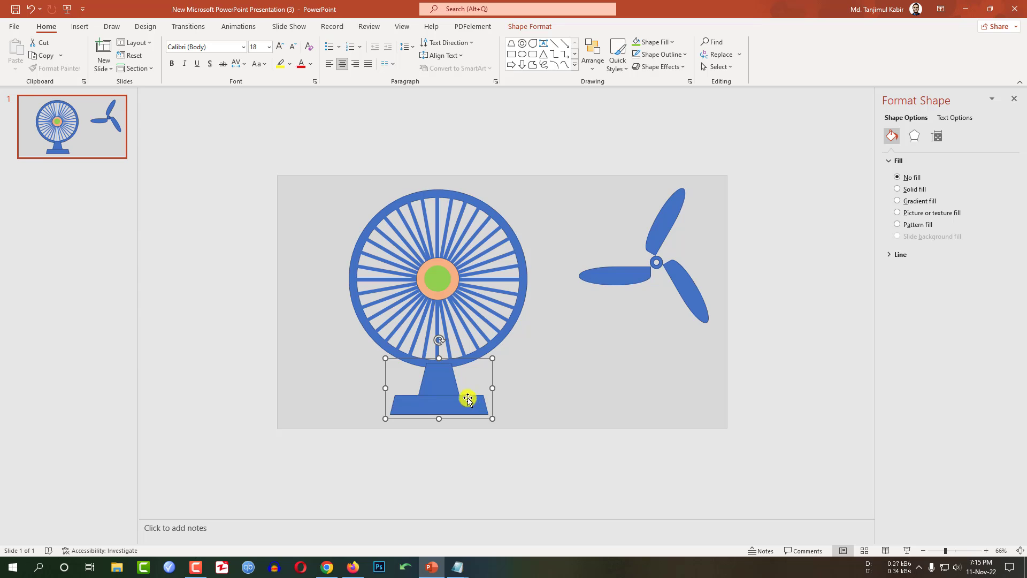
Step: Remove the outline from the stand's base
{"action": "left_click", "coordinate": [467, 409]}
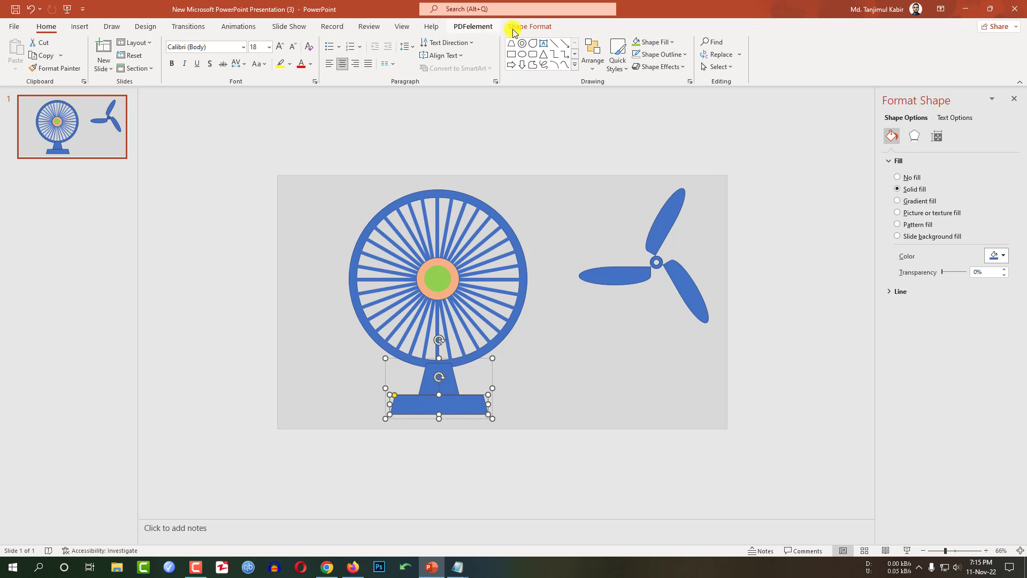
{"action": "left_click", "coordinate": [530, 27]}
{"action": "left_click", "coordinate": [423, 56]}
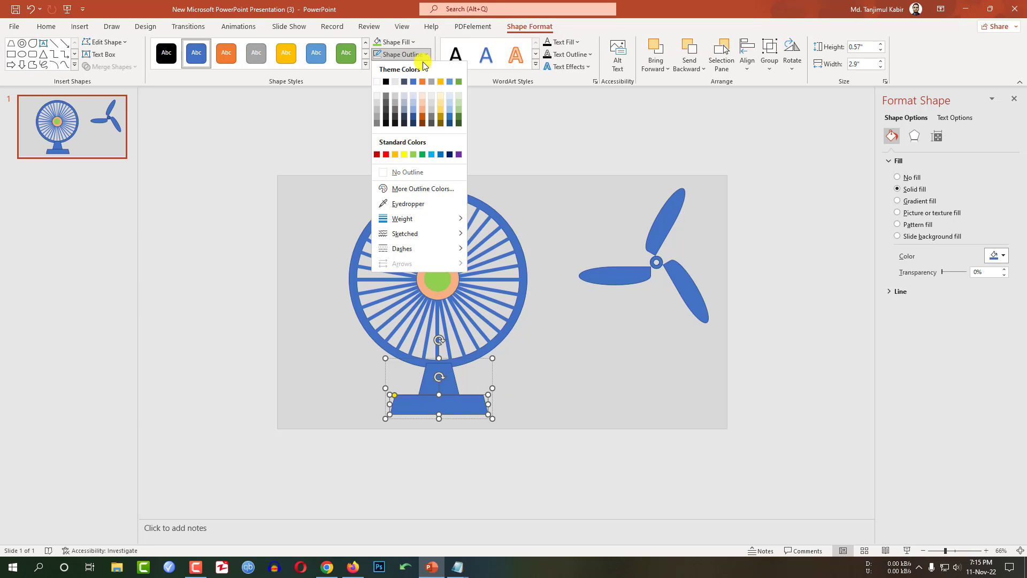
{"action": "left_click", "coordinate": [405, 172]}
{"action": "left_click", "coordinate": [516, 386]}
Step: Send the stand's neck to the back, behind the wheel
{"action": "left_click", "coordinate": [455, 393]}
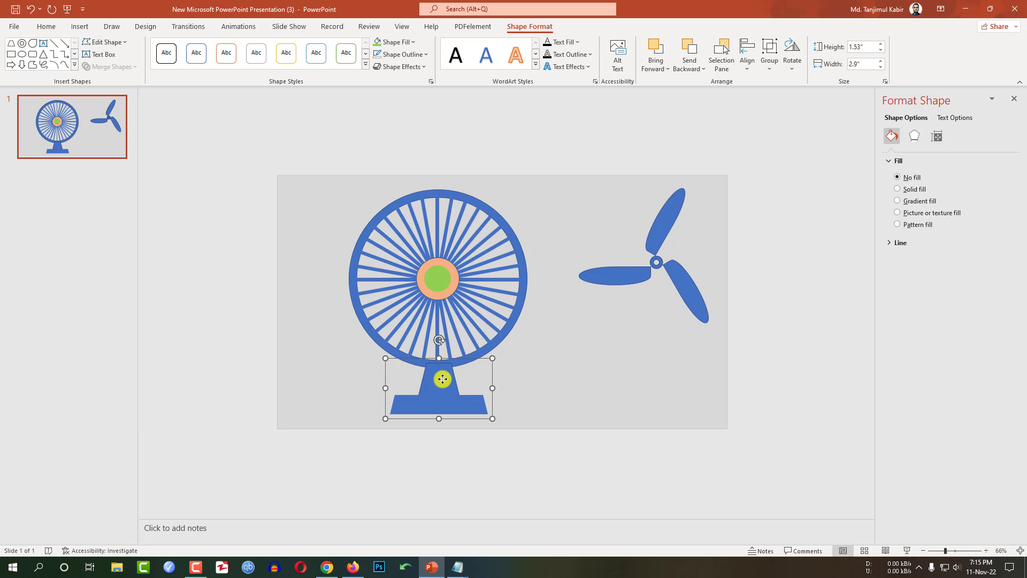
{"action": "right_click", "coordinate": [442, 379]}
{"action": "left_click", "coordinate": [488, 273]}
{"action": "left_click", "coordinate": [525, 379]}
{"action": "left_click", "coordinate": [80, 27]}
{"action": "left_click", "coordinate": [170, 63]}
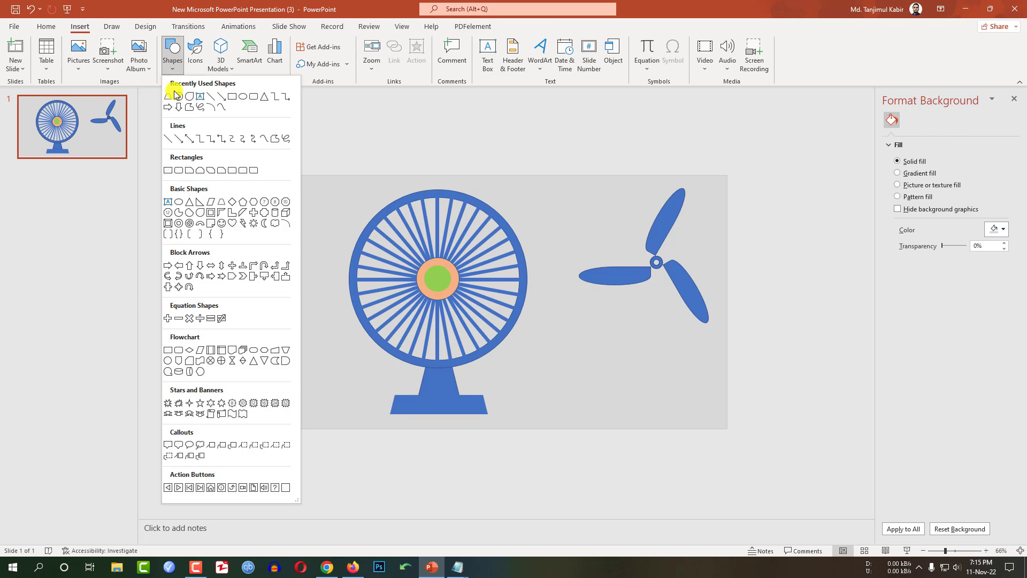
Step: Draw a small dark orange rectangle on the fan base as the ON button
{"action": "left_click", "coordinate": [220, 98]}
{"action": "scroll", "coordinate": [384, 385], "scroll_direction": "up", "scroll_amount": 3}
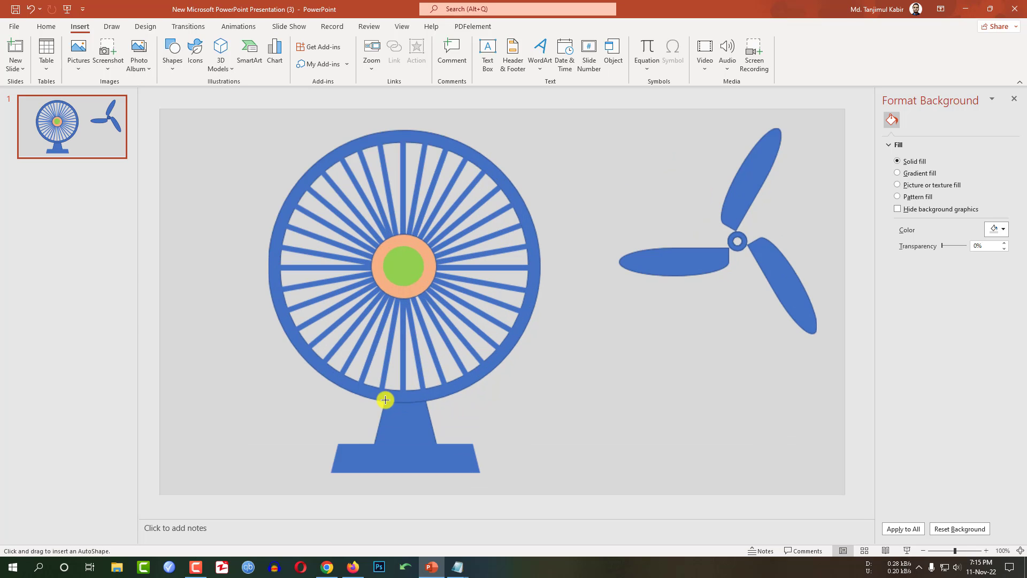
{"action": "left_click_drag", "start_coordinate": [357, 457], "coordinate": [387, 465]}
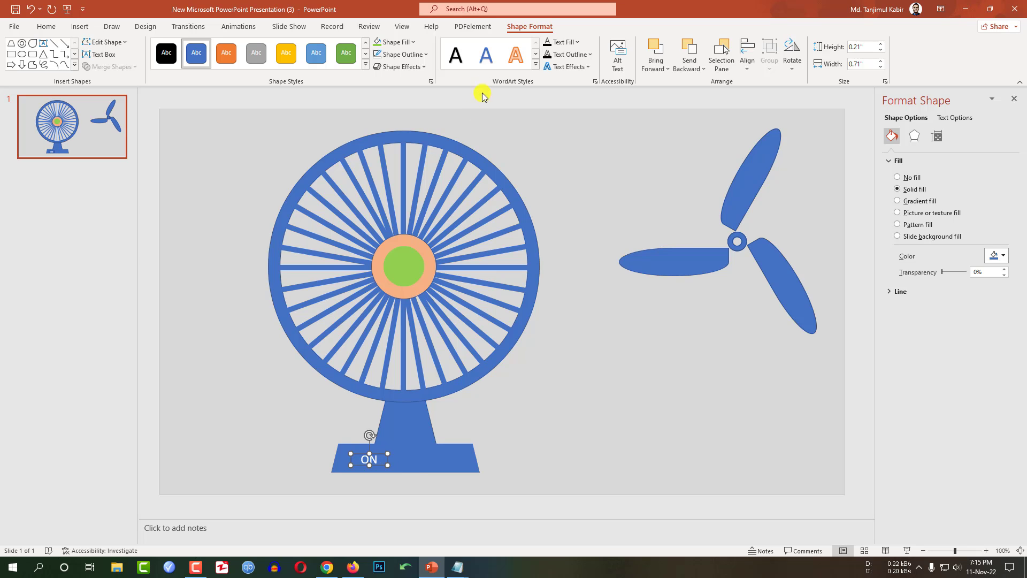
{"action": "left_click", "coordinate": [397, 42]}
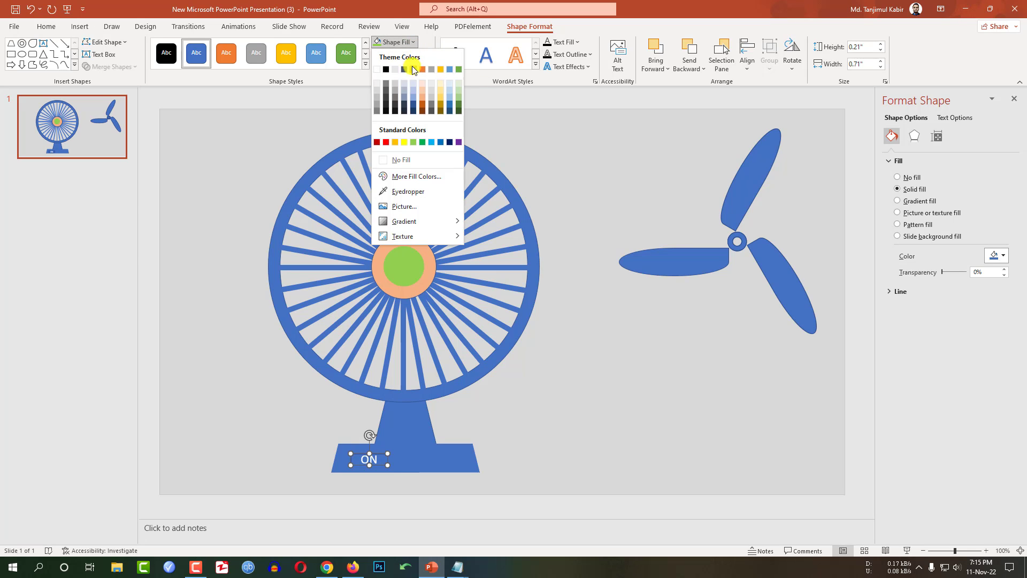
{"action": "left_click", "coordinate": [422, 108]}
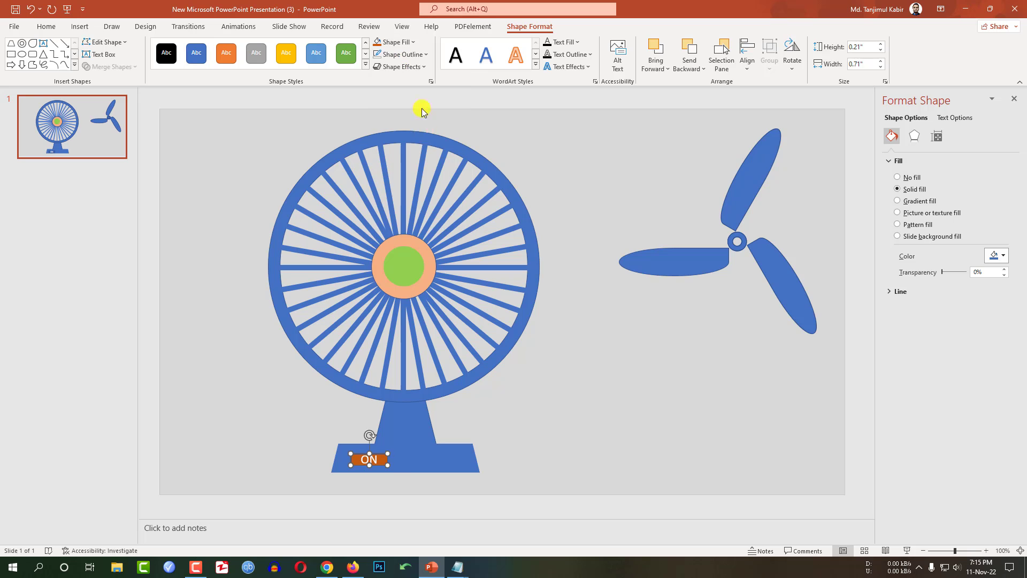
Step: Copy the button to its right and label the copy OFF
{"action": "left_click_drag", "start_coordinate": [378, 465], "coordinate": [444, 467]}
{"action": "double_click", "coordinate": [416, 459]}
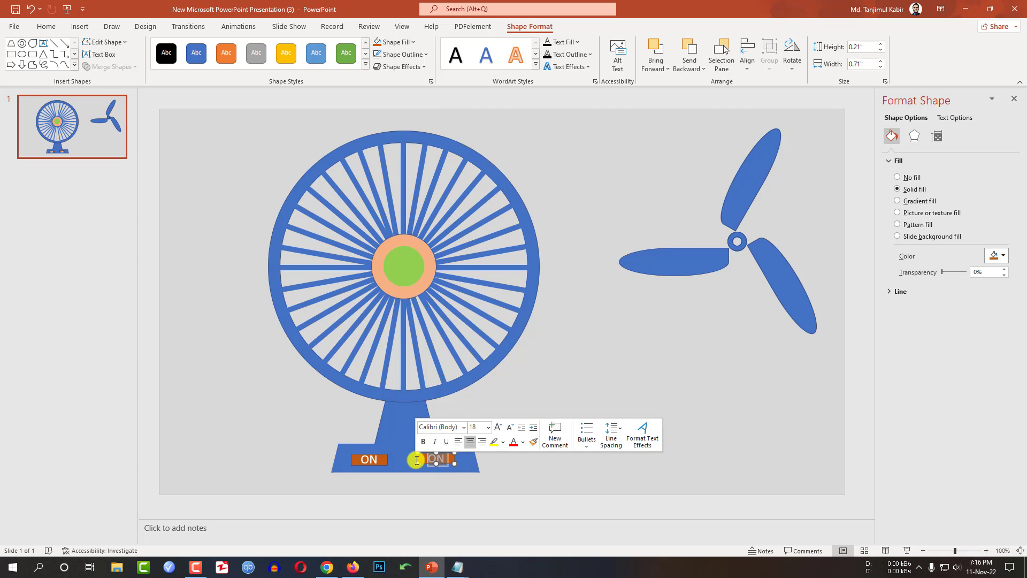
{"action": "type", "text": "OFF"}
{"action": "left_click", "coordinate": [739, 241]}
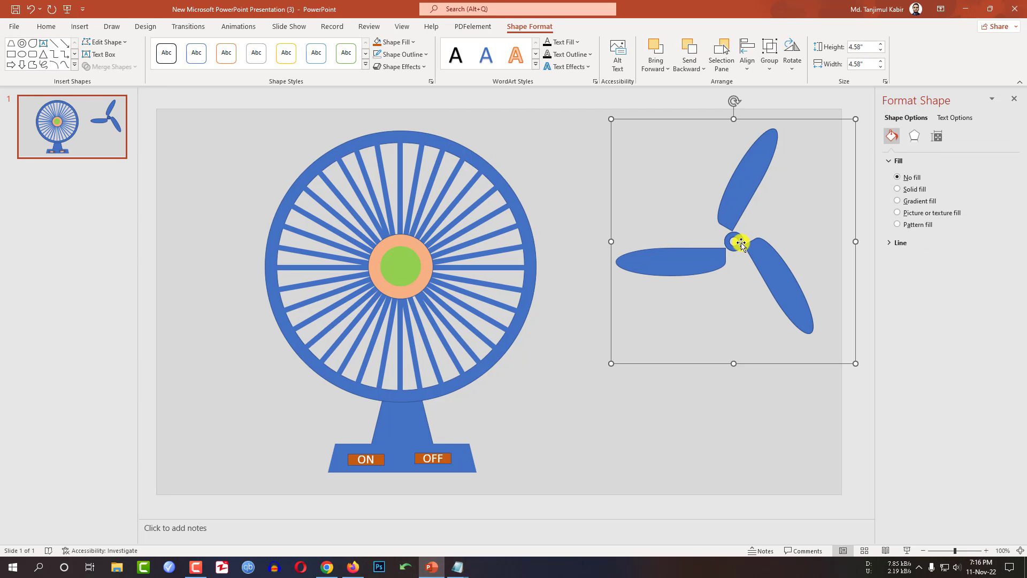
Step: Fill the propeller Light Green and hide its right blade with No Fill and No Outline
{"action": "left_click", "coordinate": [410, 42]}
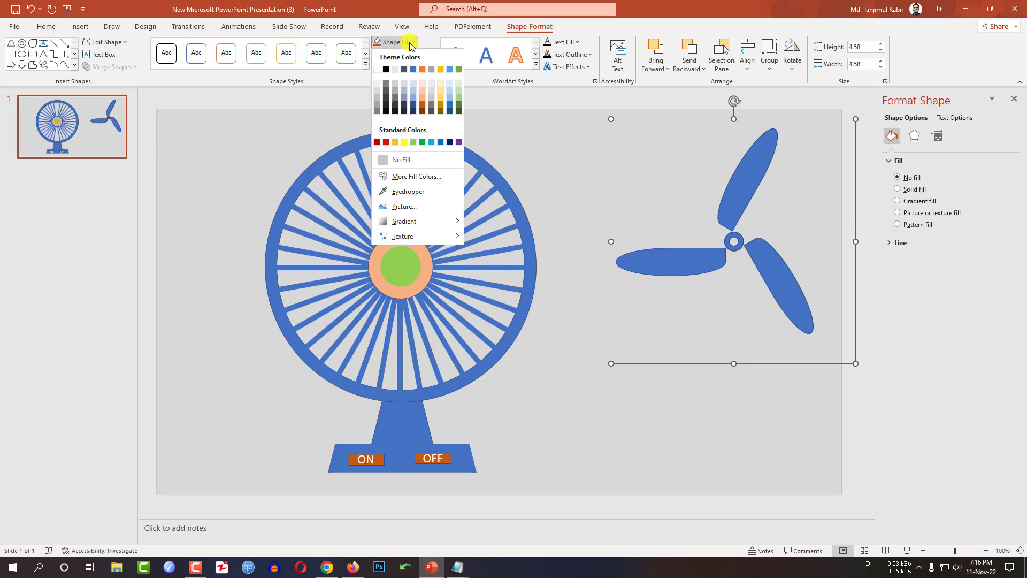
{"action": "left_click", "coordinate": [413, 142]}
{"action": "left_click", "coordinate": [801, 219]}
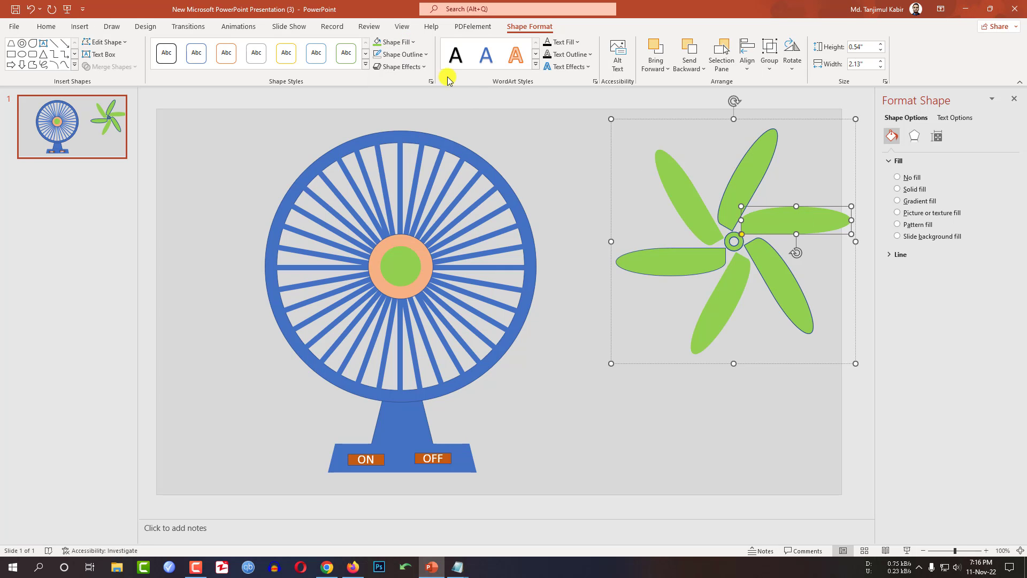
{"action": "left_click", "coordinate": [426, 54]}
{"action": "left_click", "coordinate": [417, 163]}
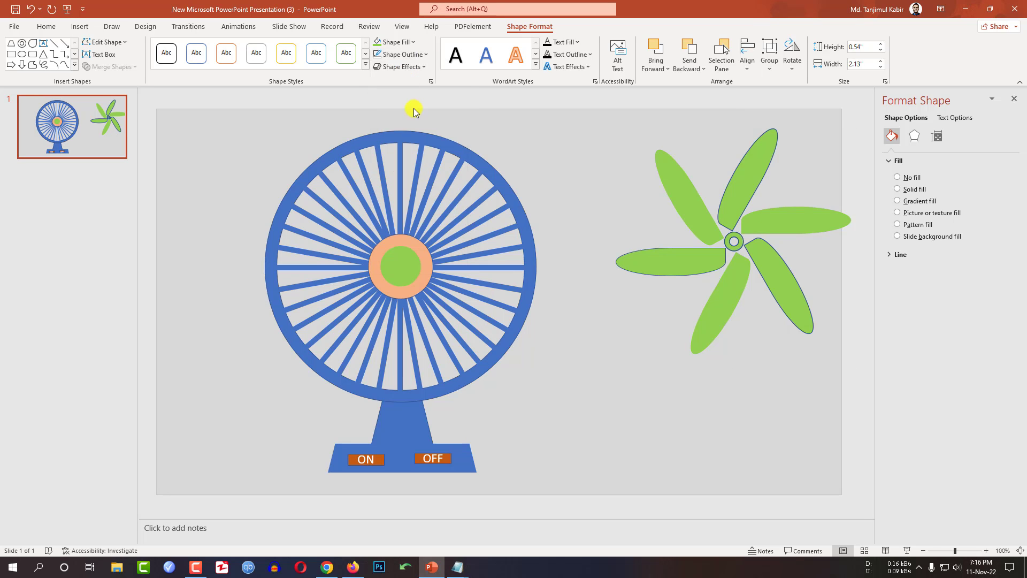
{"action": "left_click", "coordinate": [404, 42]}
{"action": "left_click", "coordinate": [402, 154]}
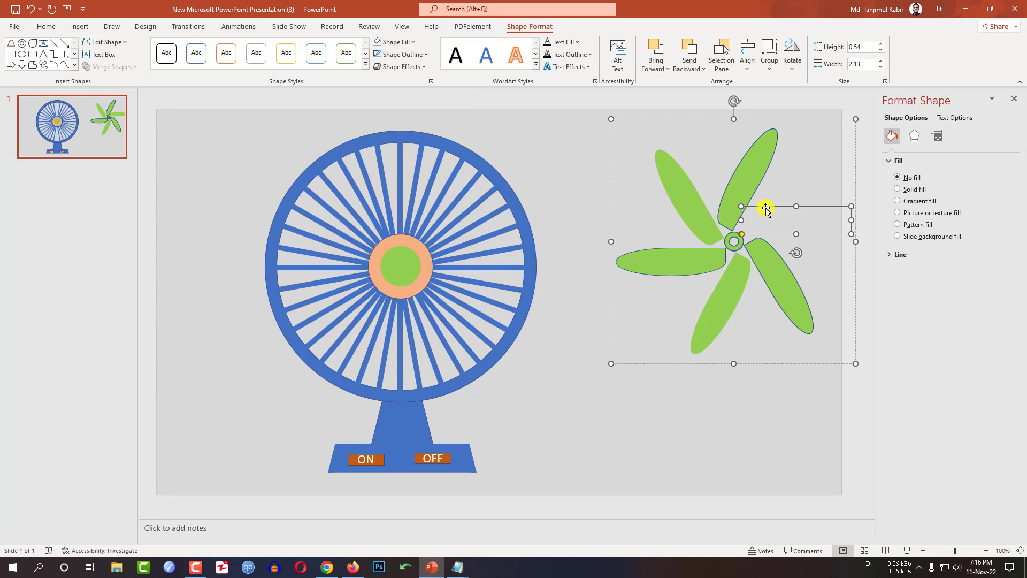
Step: Hide the upper-left and lower propeller blades with No Fill
{"action": "left_click", "coordinate": [698, 211]}
{"action": "left_click", "coordinate": [403, 42]}
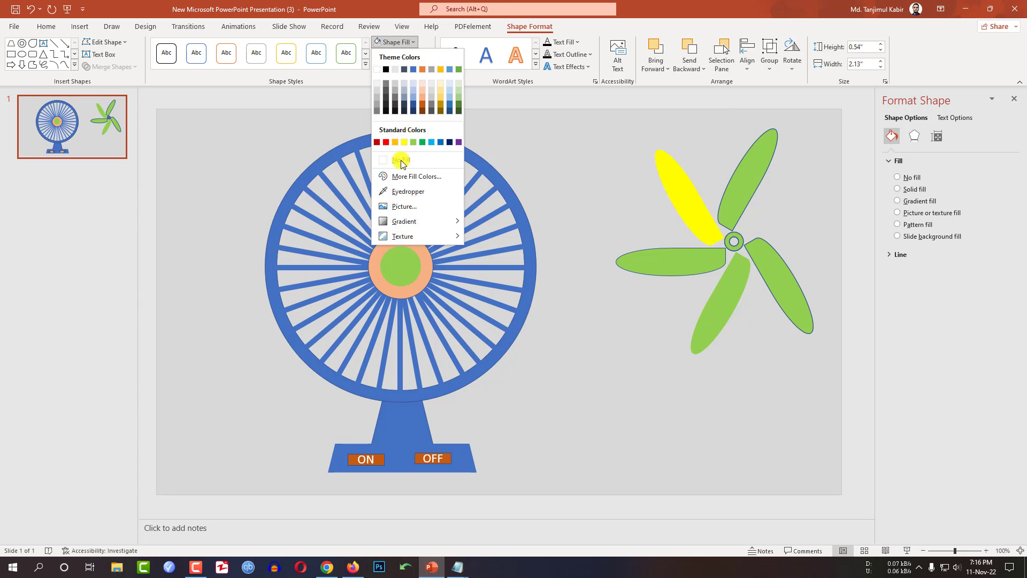
{"action": "left_click", "coordinate": [403, 160]}
{"action": "left_click", "coordinate": [724, 314]}
{"action": "left_click", "coordinate": [411, 43]}
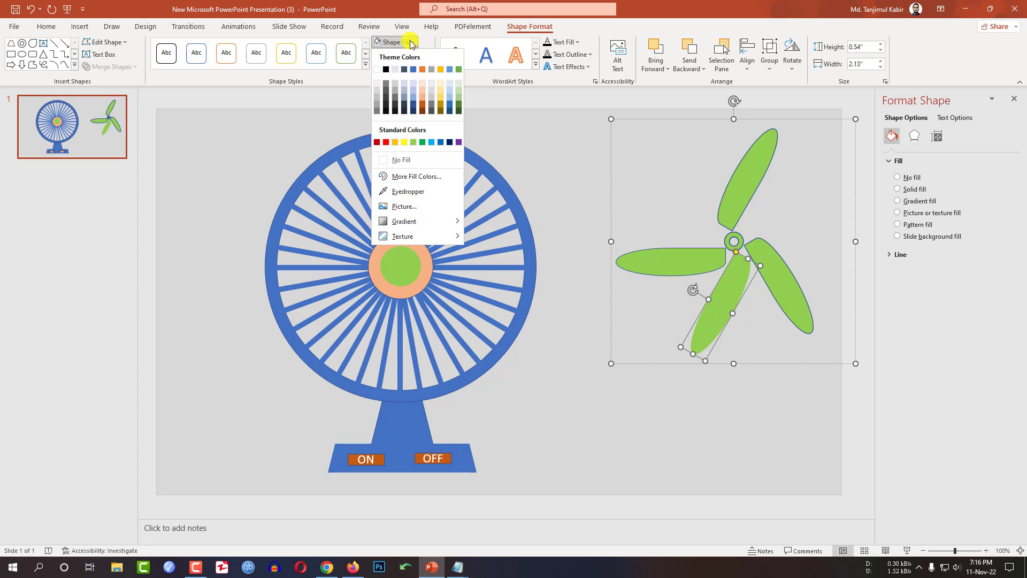
{"action": "left_click", "coordinate": [402, 160]}
{"action": "left_click", "coordinate": [745, 256]}
Step: Move the propeller onto the hub and align it center and middle with the guard ring
{"action": "left_click", "coordinate": [760, 260]}
{"action": "left_click_drag", "start_coordinate": [760, 260], "coordinate": [422, 285]}
{"action": "left_click", "coordinate": [531, 227], "text": "shift"}
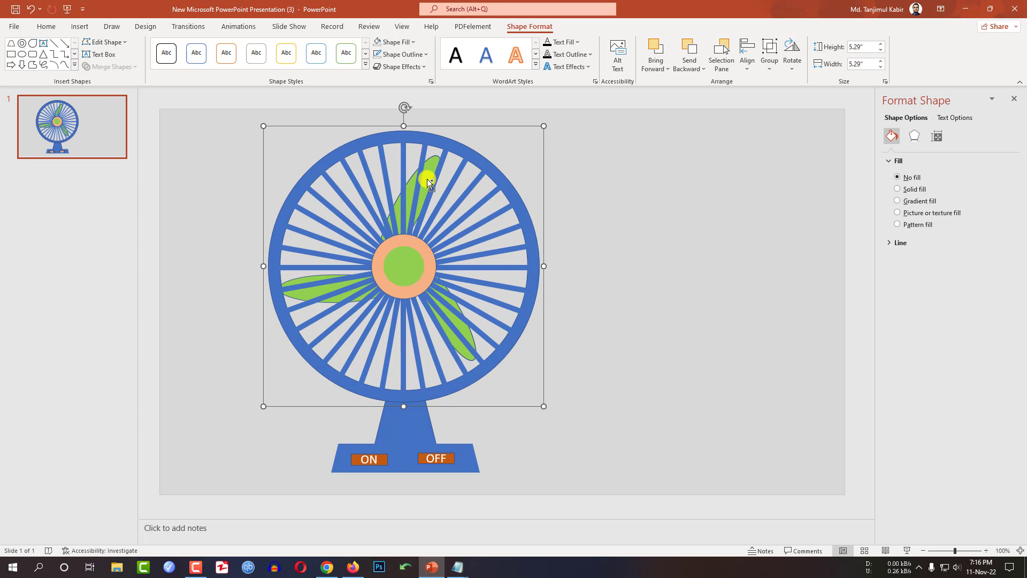
{"action": "left_click", "coordinate": [747, 62]}
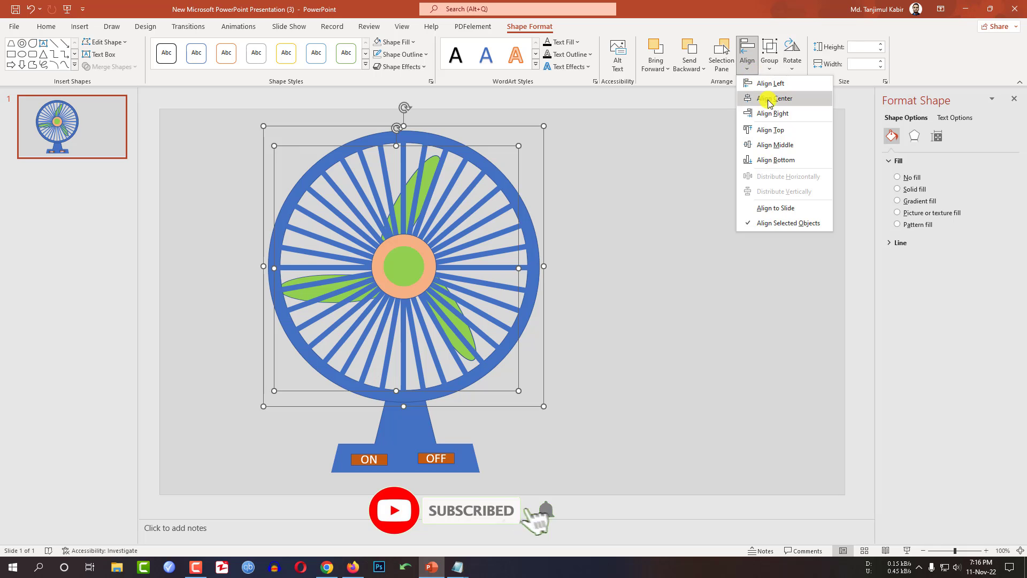
{"action": "left_click", "coordinate": [766, 98]}
{"action": "left_click", "coordinate": [747, 62]}
{"action": "left_click", "coordinate": [771, 142]}
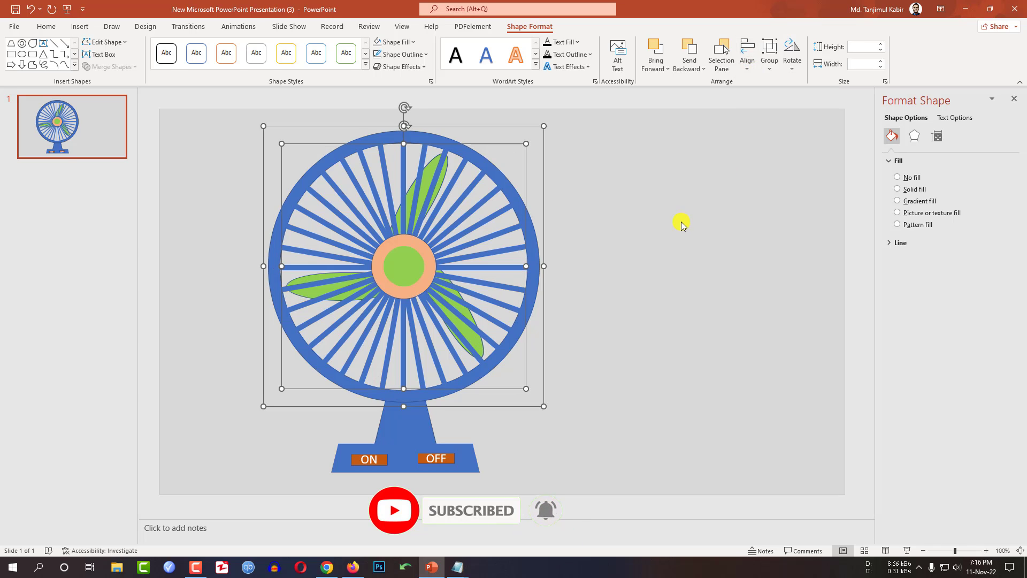
{"action": "left_click", "coordinate": [681, 222]}
{"action": "left_click", "coordinate": [433, 178]}
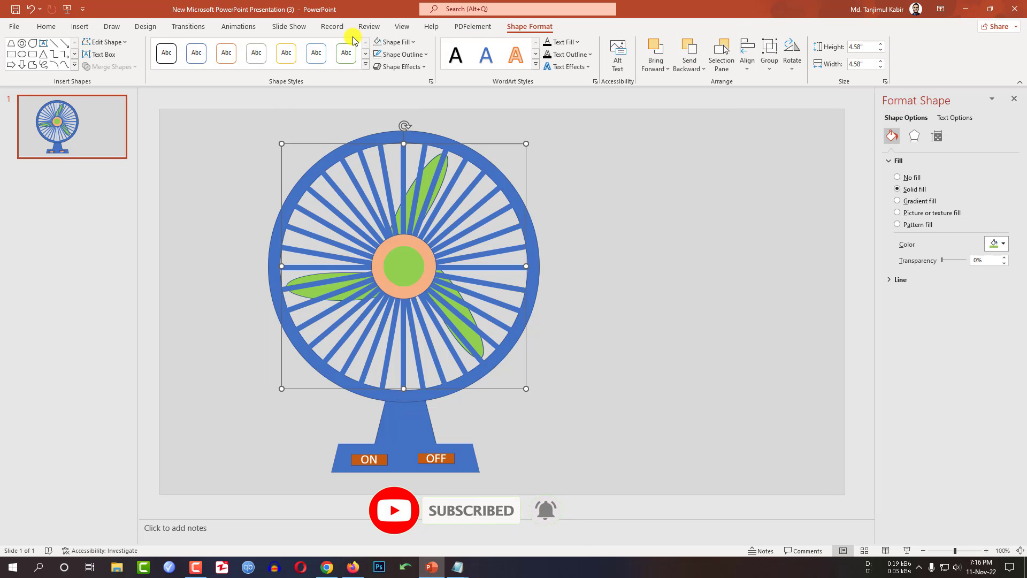
{"action": "left_click", "coordinate": [245, 27]}
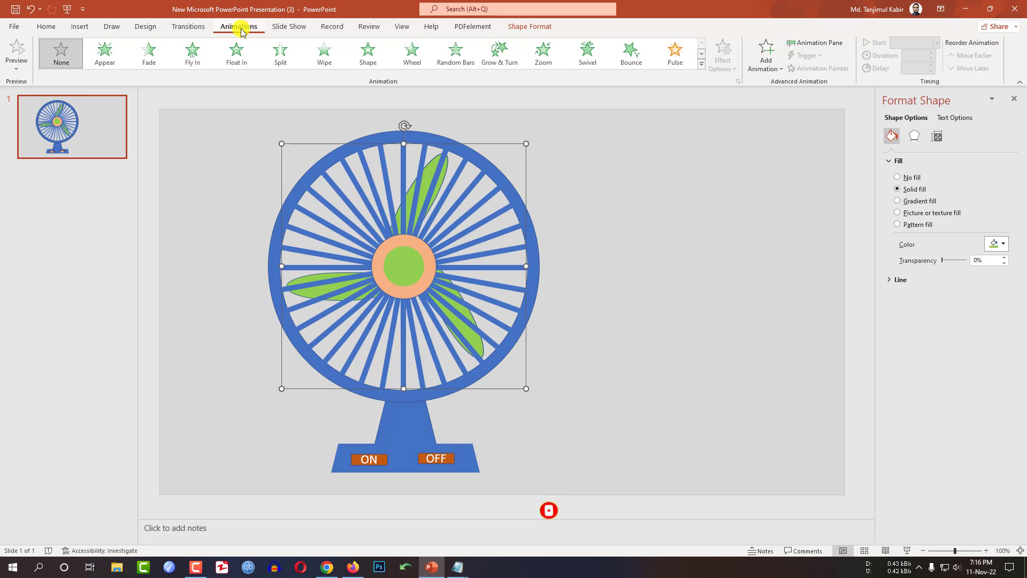
Step: Give the propeller a Spin animation with a 0.30 second duration
{"action": "left_click", "coordinate": [764, 61]}
{"action": "left_click", "coordinate": [898, 214]}
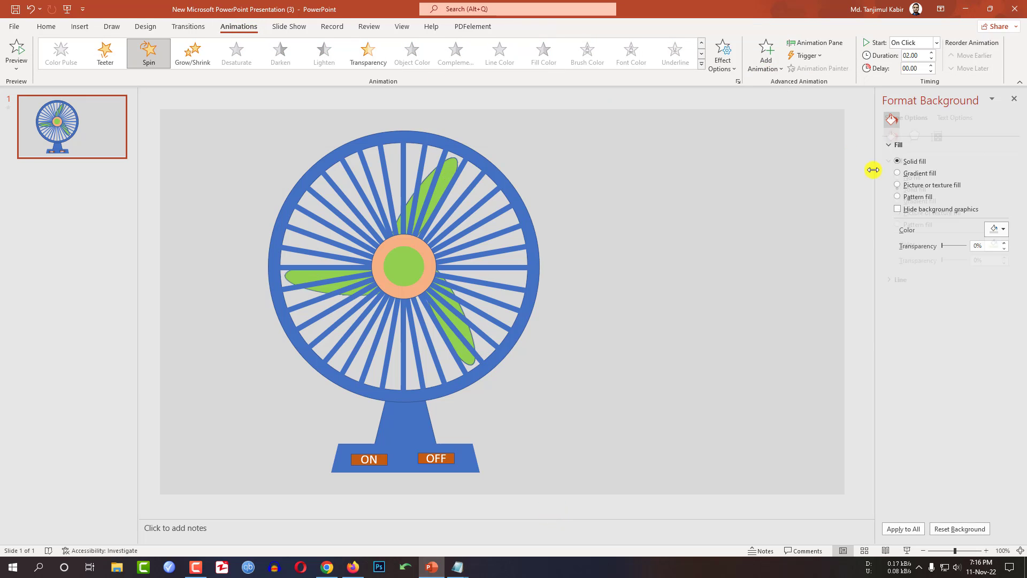
{"action": "left_click", "coordinate": [927, 55]}
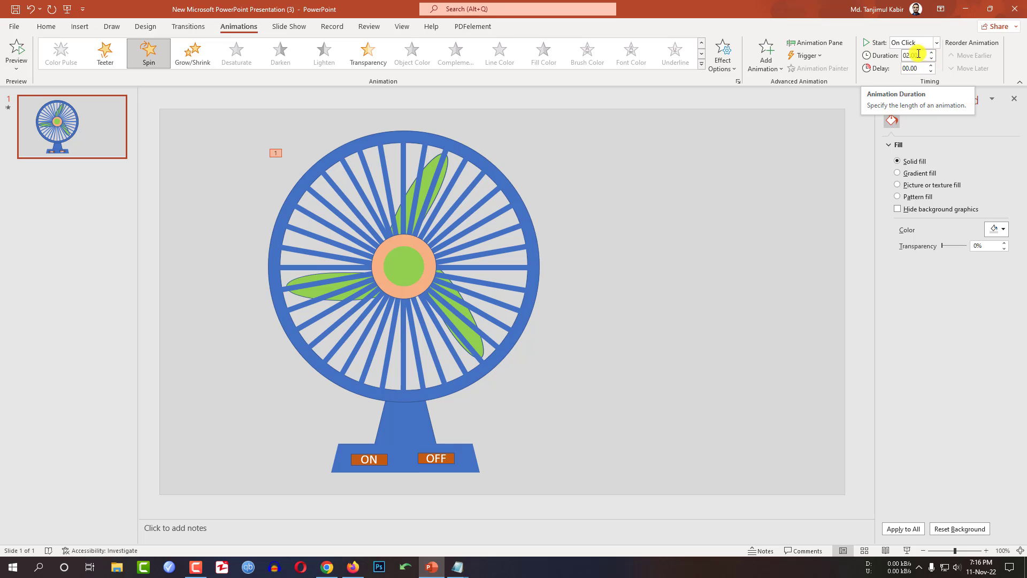
{"action": "type", "text": "30"}
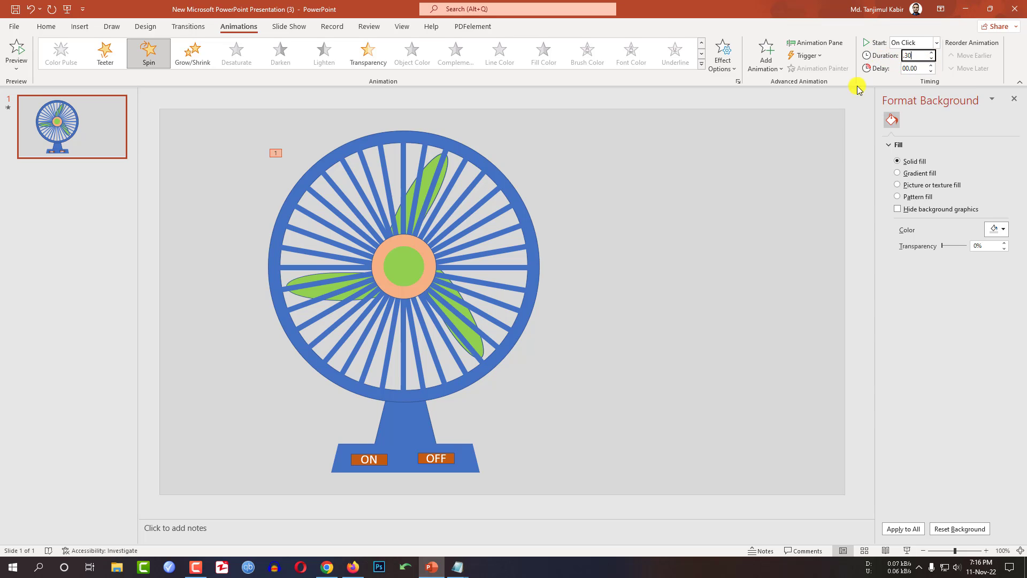
{"action": "left_click", "coordinate": [892, 124]}
Step: Set the Group 40 Spin's timing to repeat Until Next Click
{"action": "left_click", "coordinate": [815, 42]}
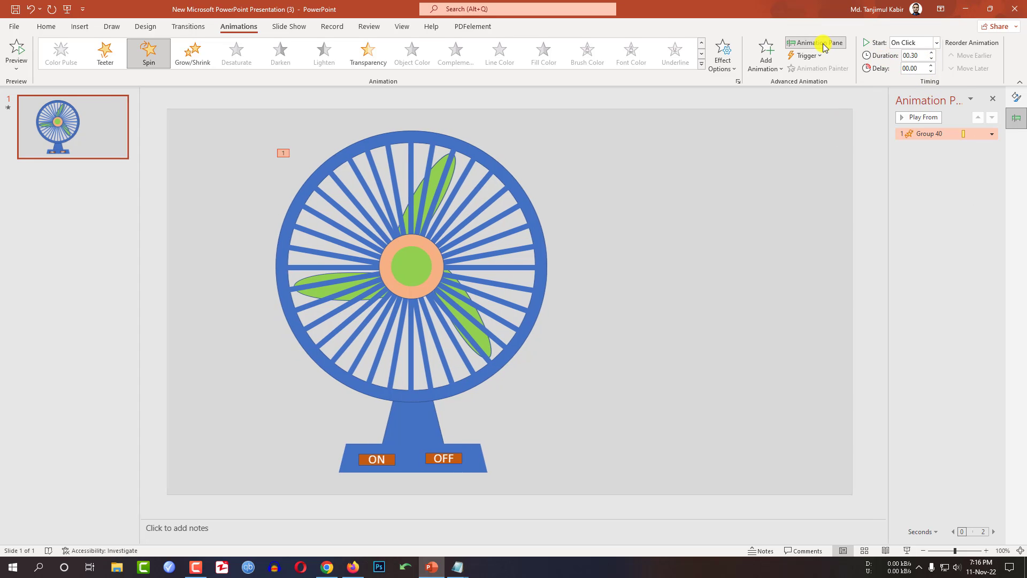
{"action": "left_click", "coordinate": [991, 134]}
{"action": "left_click", "coordinate": [951, 187]}
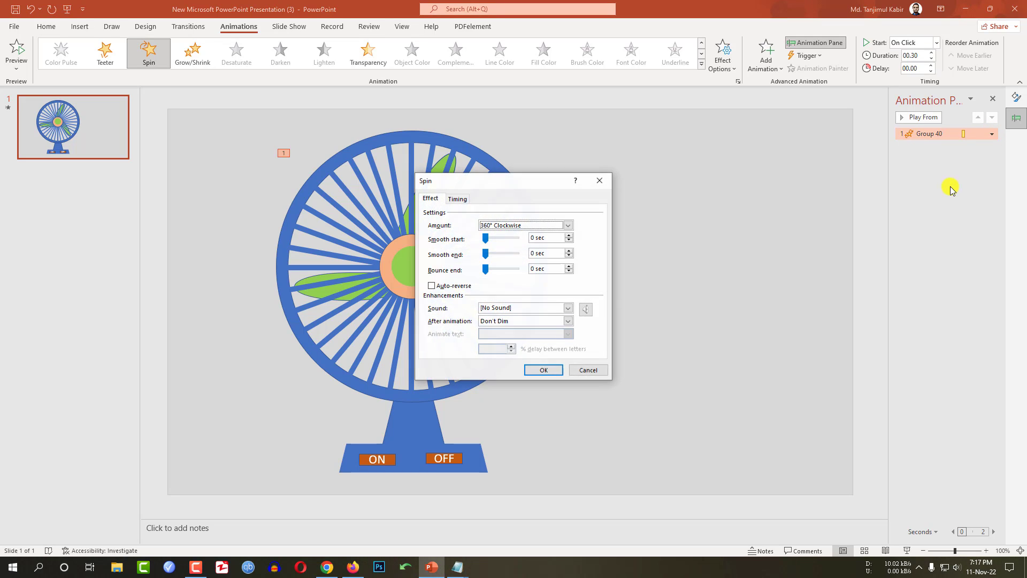
{"action": "key", "text": "ctrl+Tab"}
{"action": "left_click", "coordinate": [540, 252]}
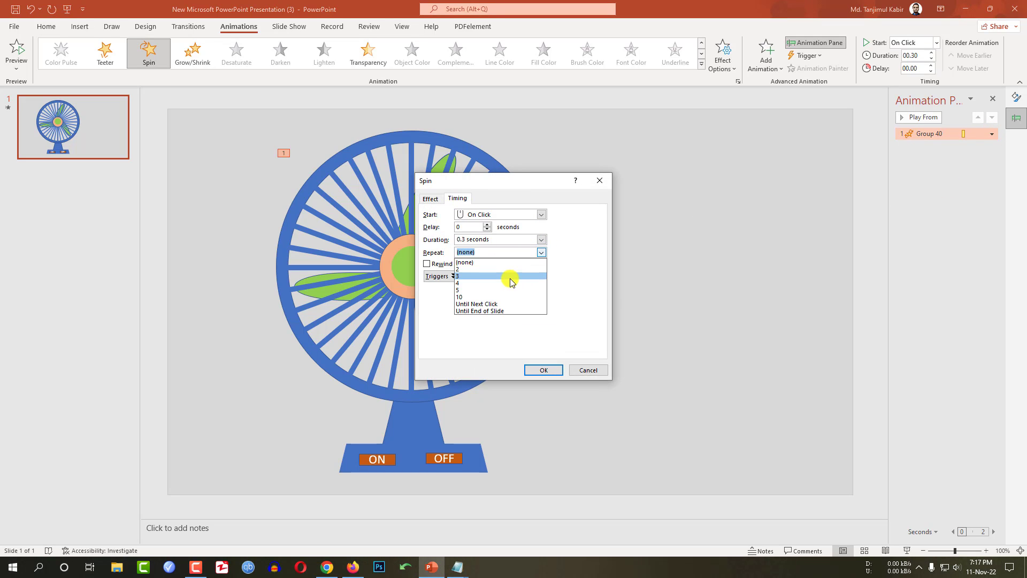
{"action": "left_click", "coordinate": [495, 304]}
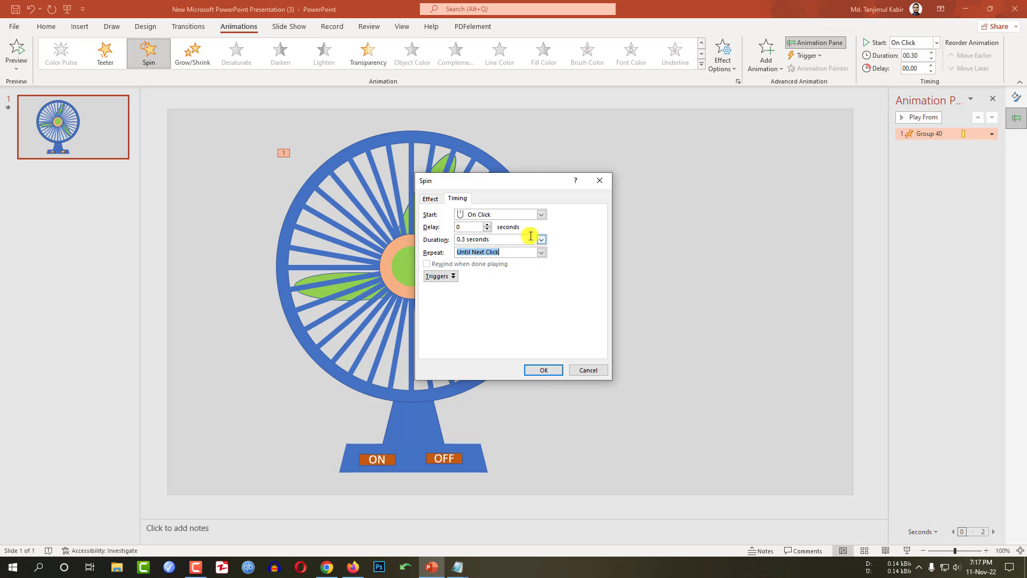
{"action": "left_click", "coordinate": [543, 370]}
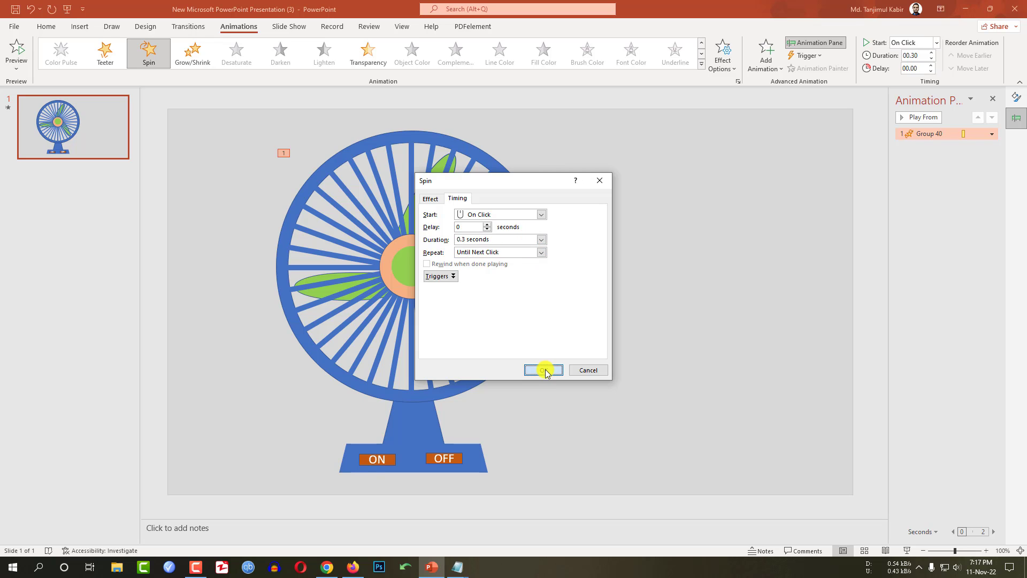
{"action": "left_click", "coordinate": [387, 465]}
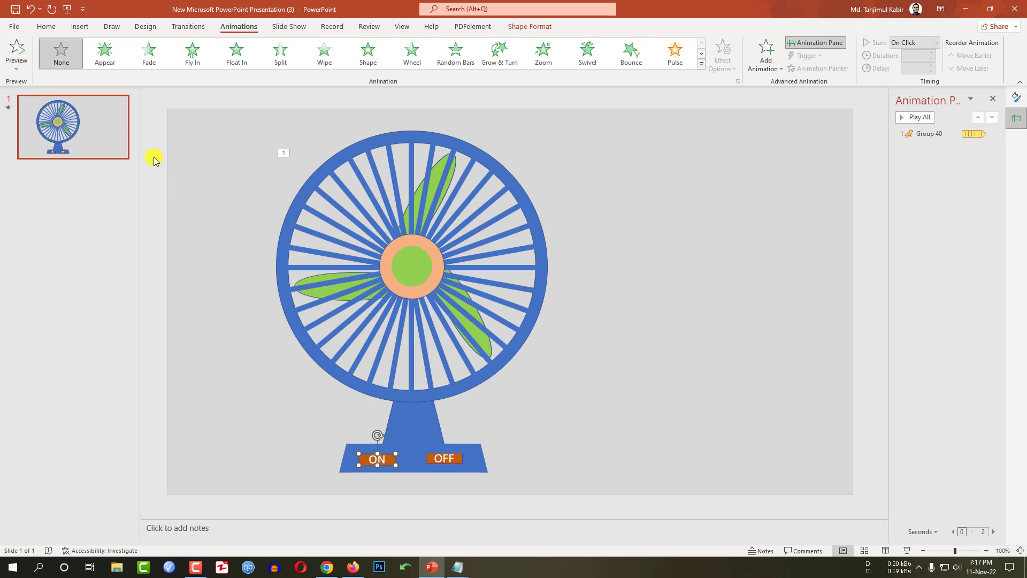
Step: In the Selection pane, rename Rectangle 85 to ON and Rectangle 86 to OFF
{"action": "left_click", "coordinate": [47, 27]}
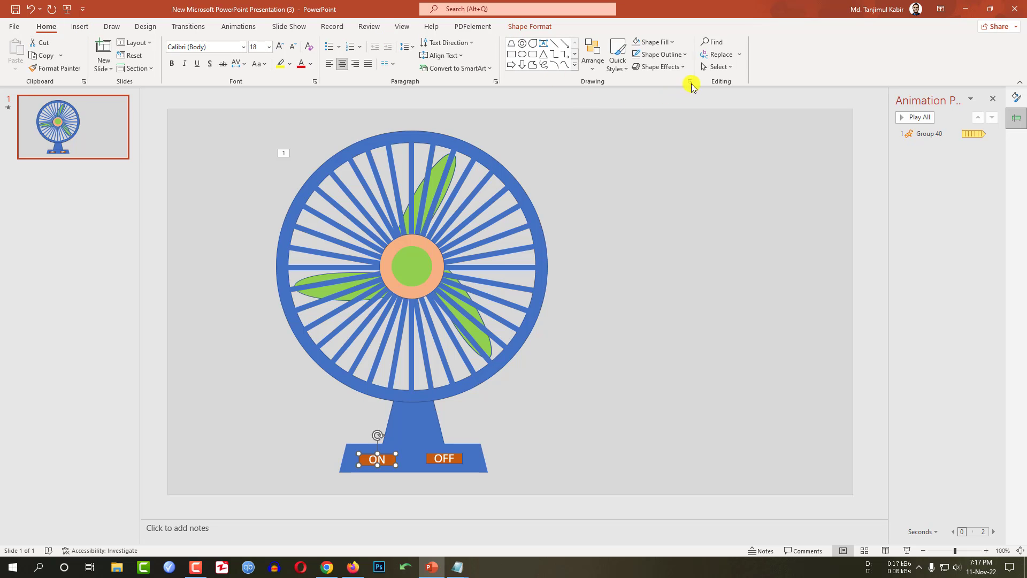
{"action": "left_click", "coordinate": [716, 68]}
{"action": "left_click", "coordinate": [740, 111]}
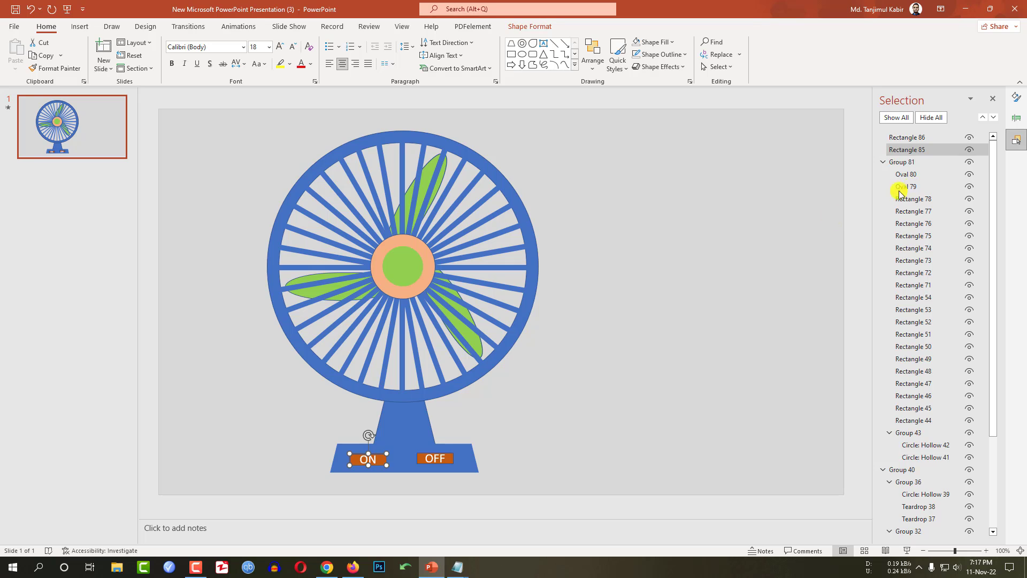
{"action": "double_click", "coordinate": [926, 151]}
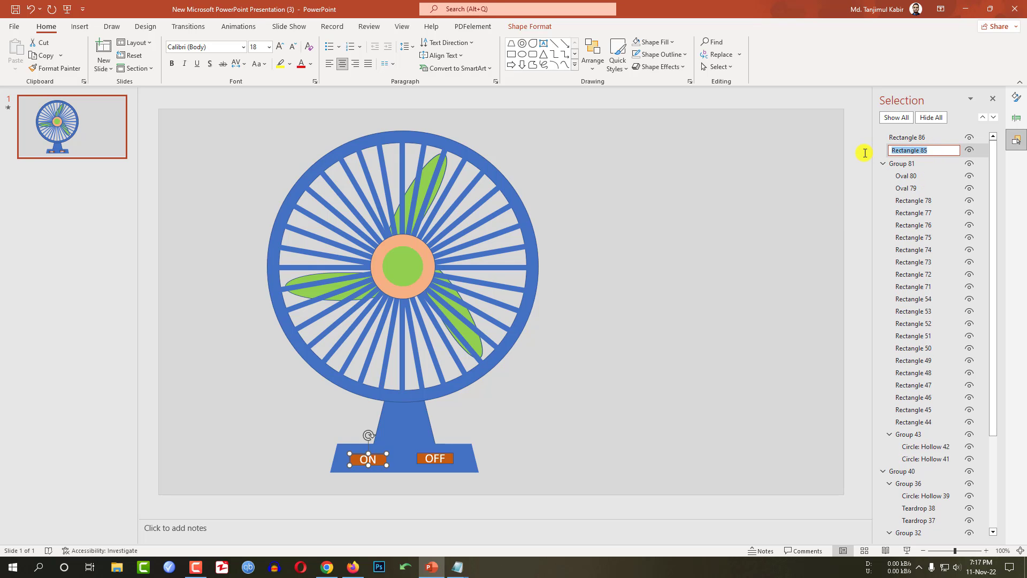
{"action": "left_click", "coordinate": [441, 459]}
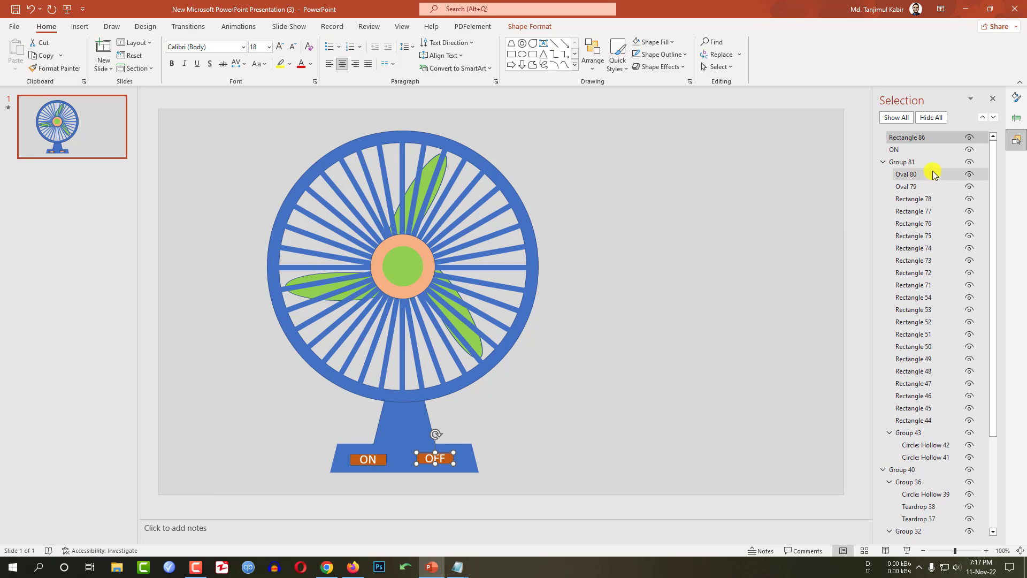
{"action": "double_click", "coordinate": [926, 138]}
{"action": "type", "text": "OF"}
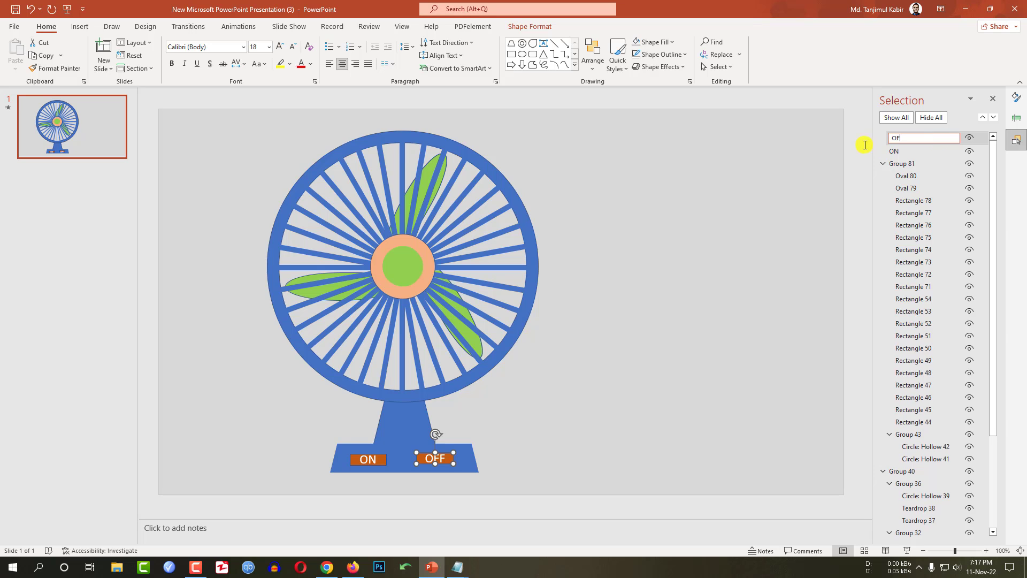
{"action": "type", "text": "F"}
{"action": "left_click", "coordinate": [669, 163]}
{"action": "left_click", "coordinate": [229, 29]}
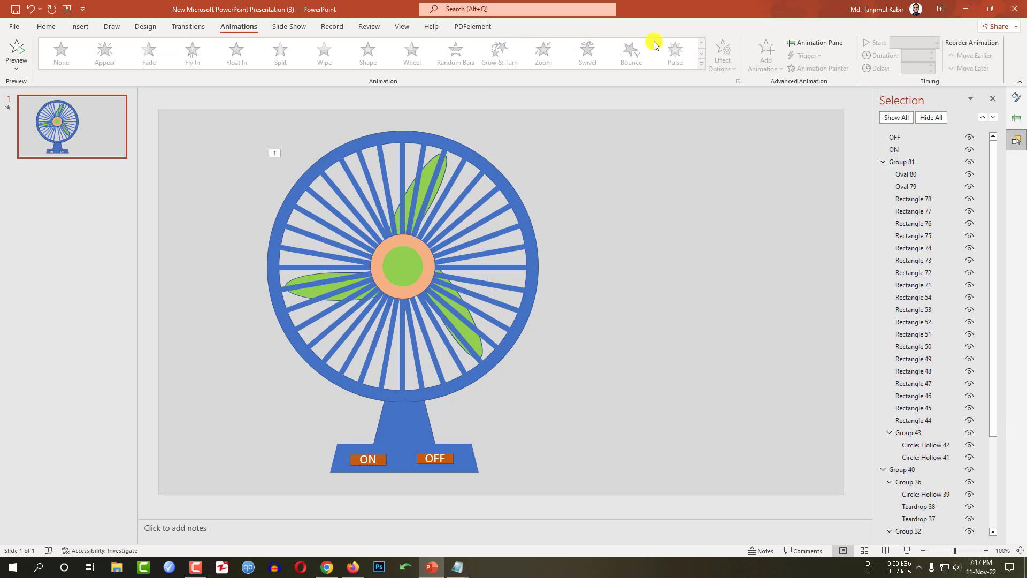
Step: Set the Group 40 spin's trigger to On Click of the ON button
{"action": "left_click", "coordinate": [797, 42]}
{"action": "left_click", "coordinate": [936, 137]}
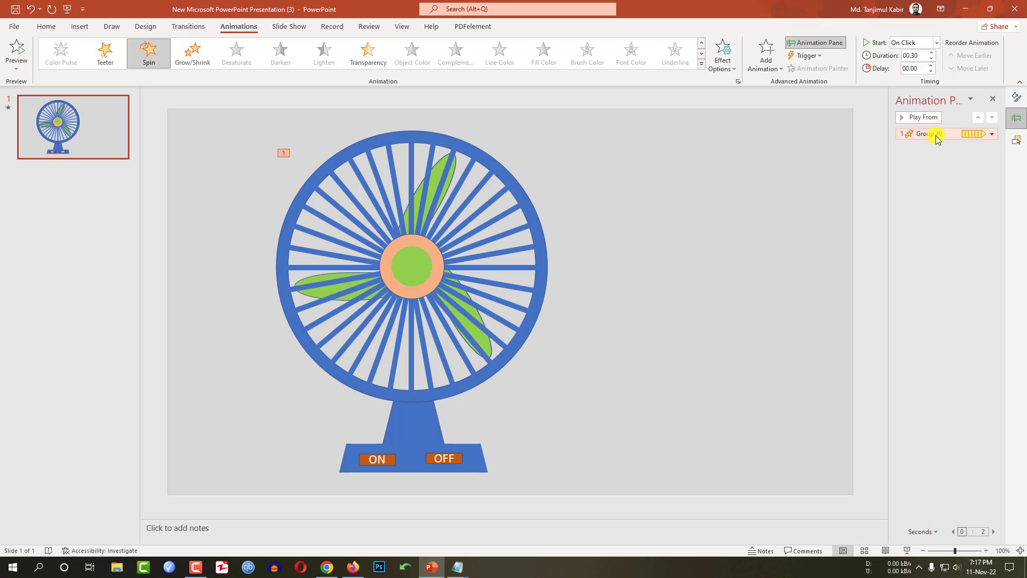
{"action": "left_click", "coordinate": [809, 55]}
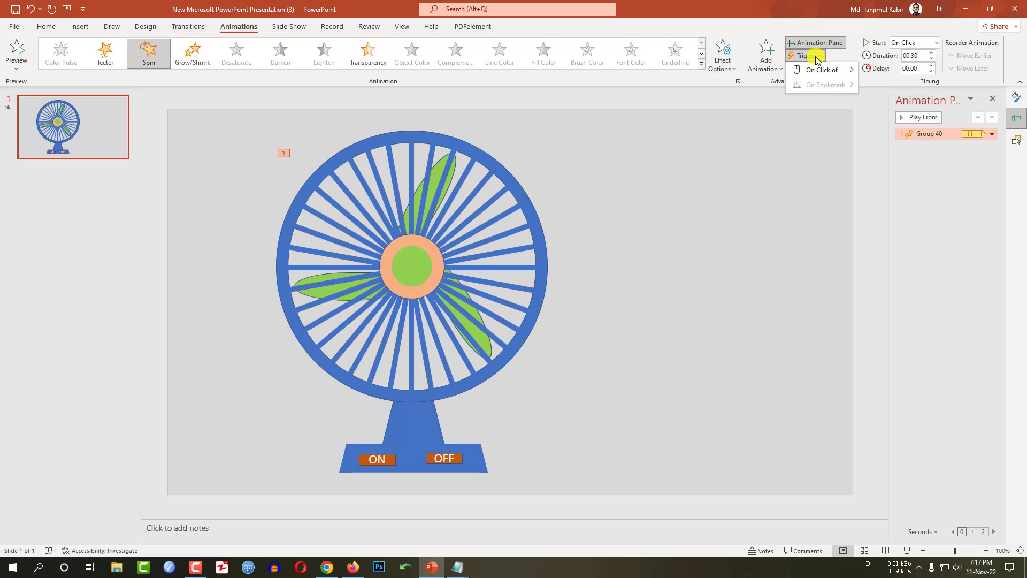
{"action": "mouse_move", "coordinate": [826, 69]}
{"action": "left_click", "coordinate": [883, 116]}
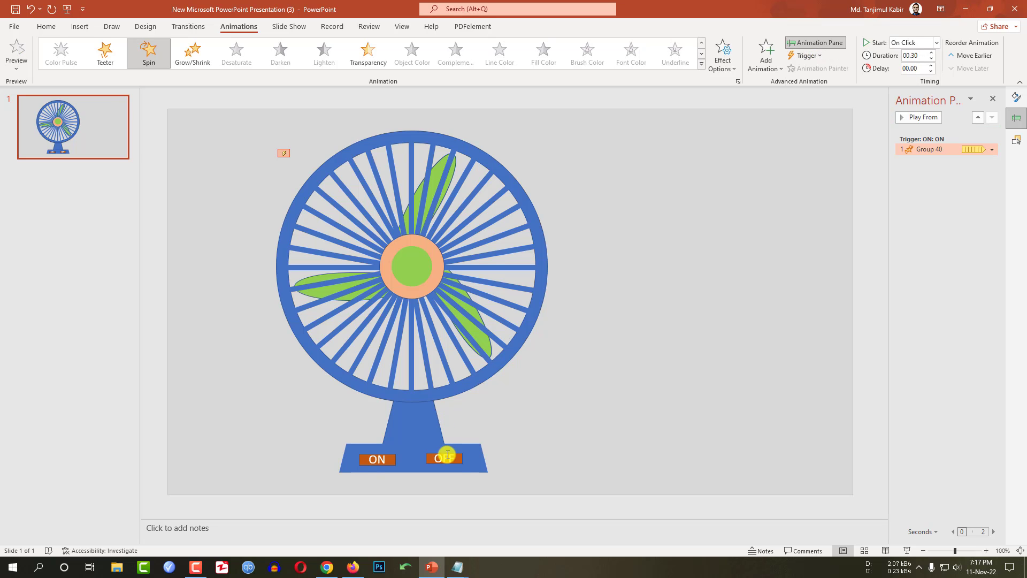
Step: Run the slide show twice, clicking ON to check the propeller spins
{"action": "left_click", "coordinate": [907, 551]}
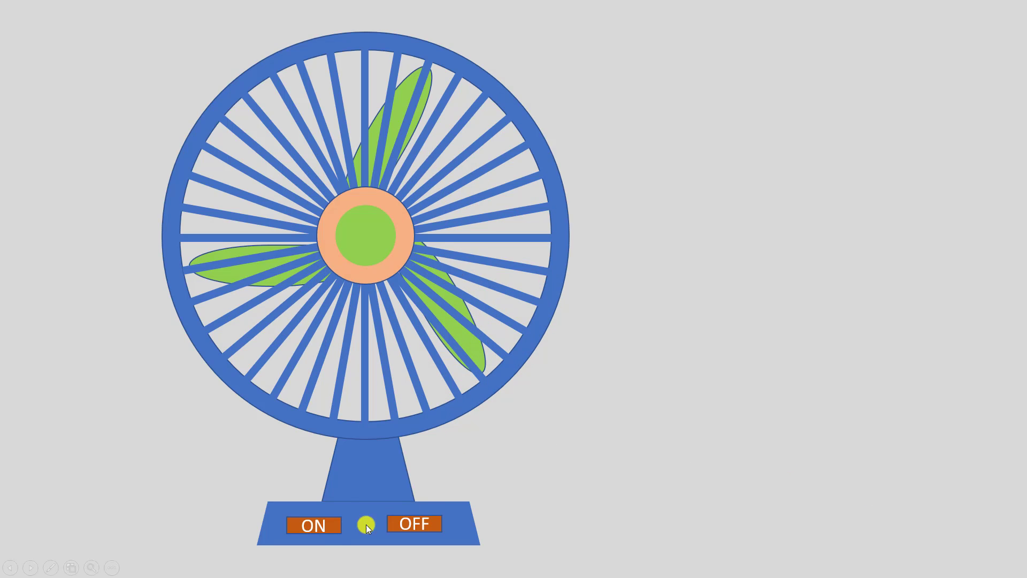
{"action": "left_click", "coordinate": [321, 529]}
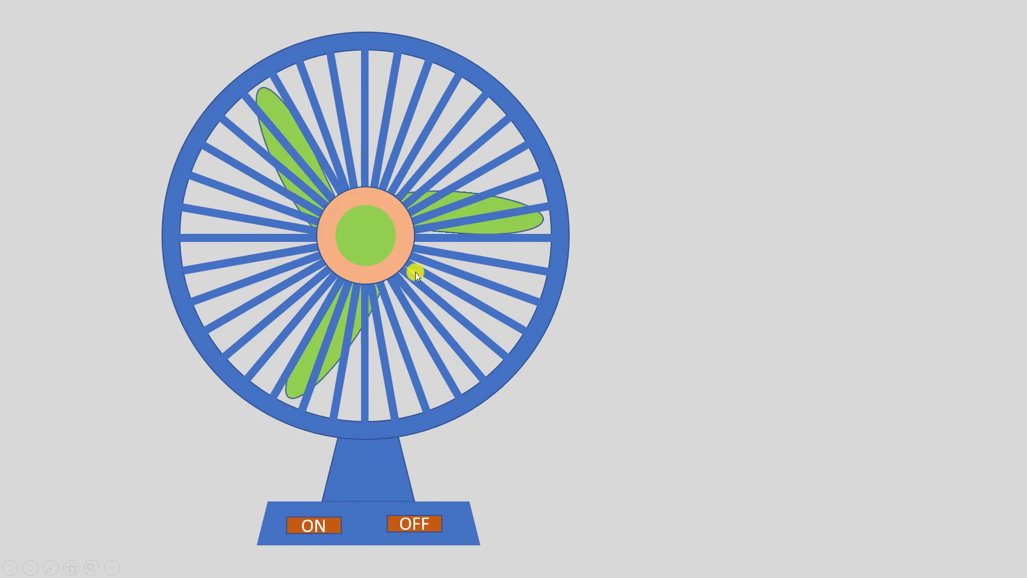
{"action": "key", "text": "Escape"}
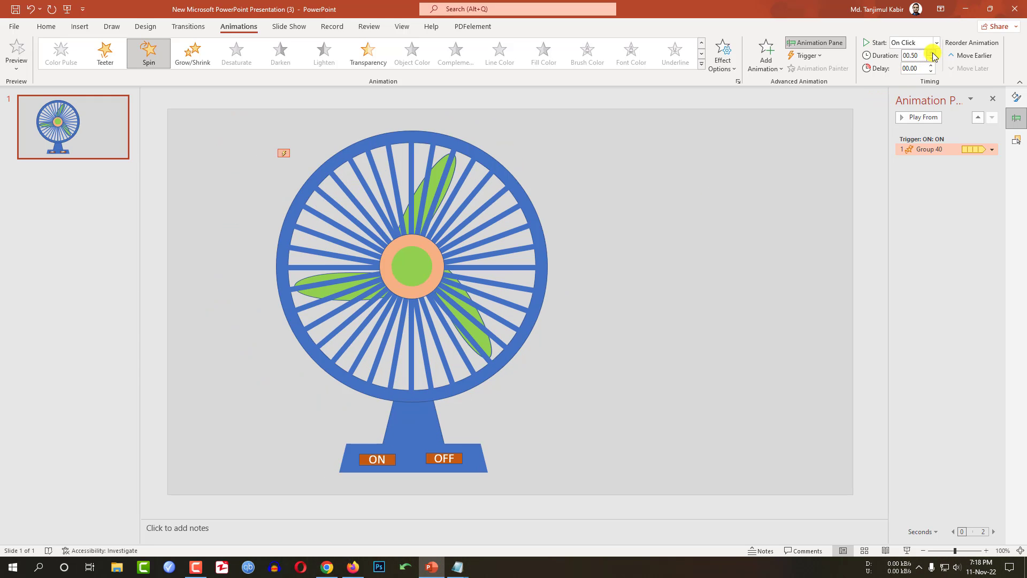
{"action": "left_click", "coordinate": [907, 551]}
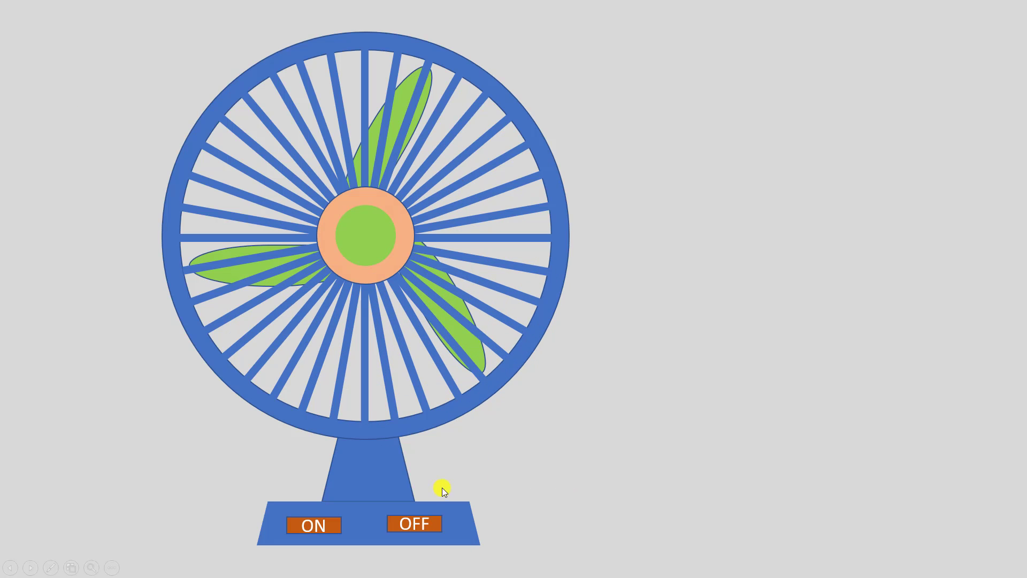
{"action": "left_click", "coordinate": [326, 528]}
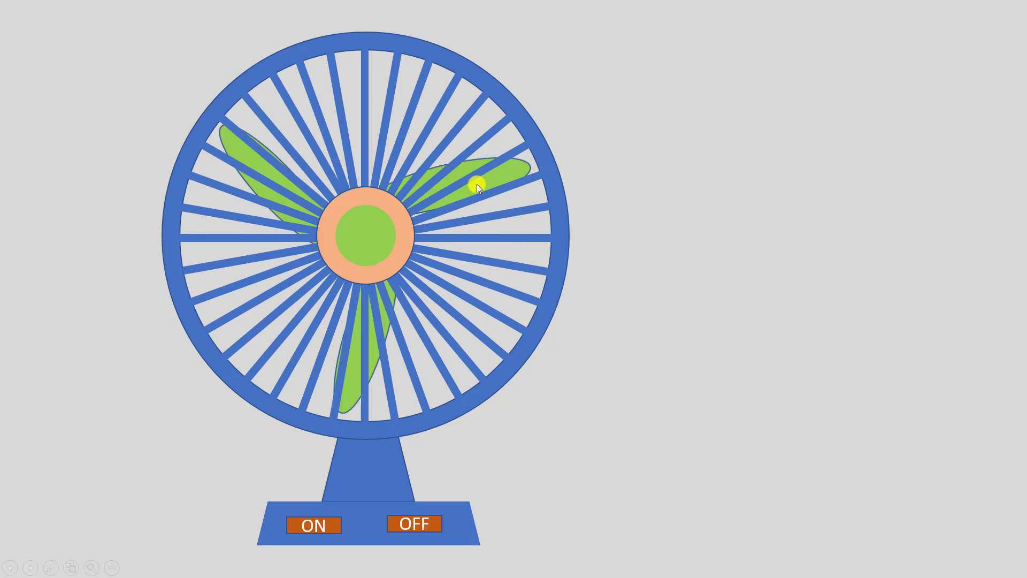
{"action": "key", "text": "Escape"}
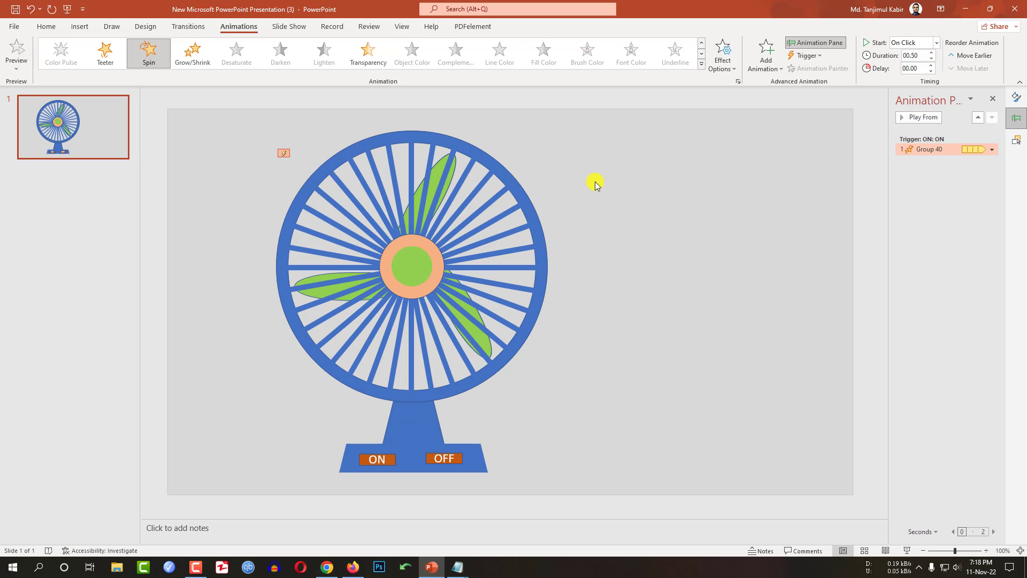
Step: Duplicate the fan slide and return to slide 1
{"action": "left_click", "coordinate": [117, 150]}
{"action": "key", "text": "ctrl+d"}
{"action": "left_click", "coordinate": [94, 132]}
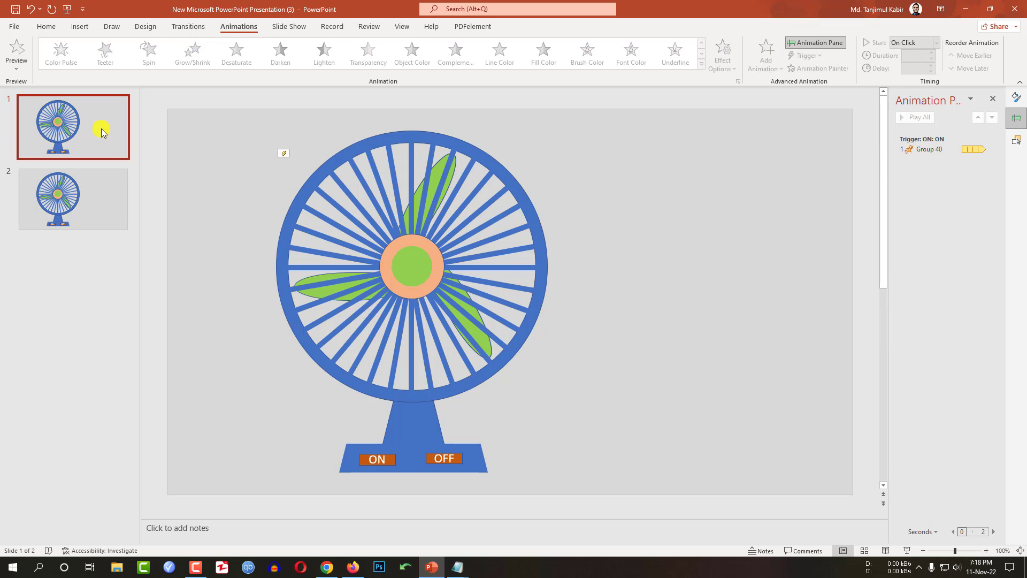
Step: Give the OFF button an action that hyperlinks to the Next Slide
{"action": "left_click", "coordinate": [452, 461]}
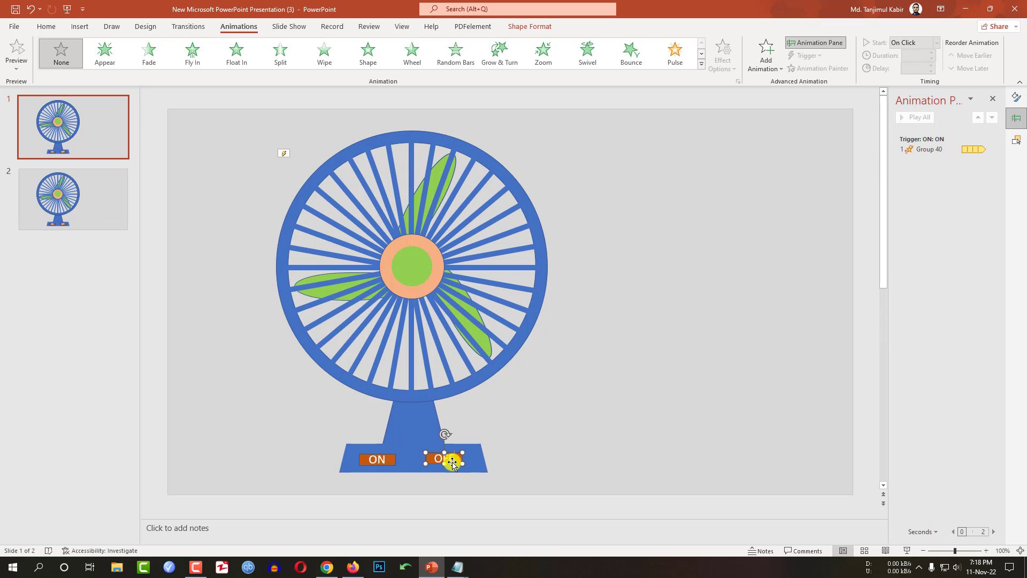
{"action": "left_click", "coordinate": [80, 27]}
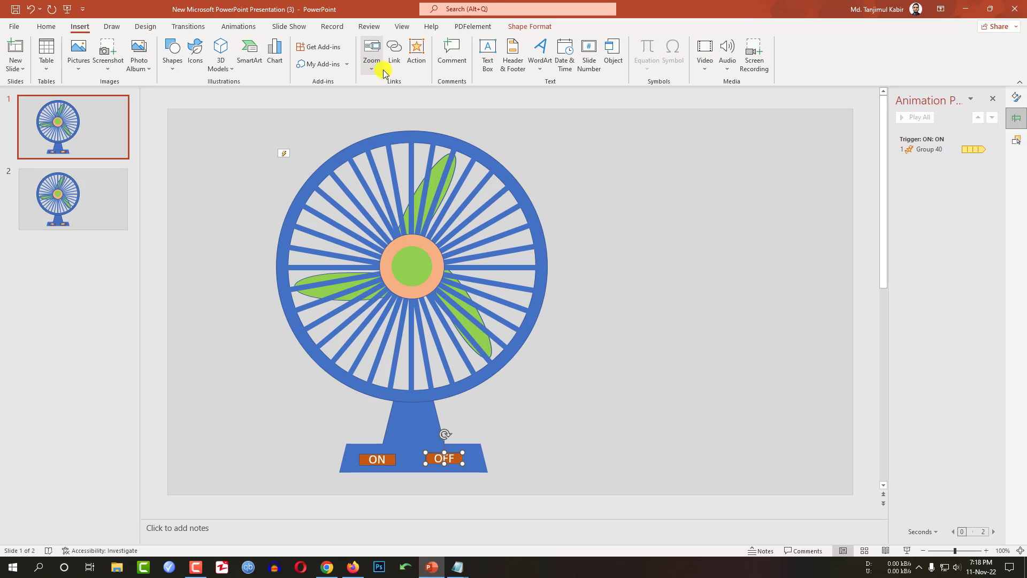
{"action": "left_click", "coordinate": [416, 54]}
{"action": "left_click", "coordinate": [518, 238]}
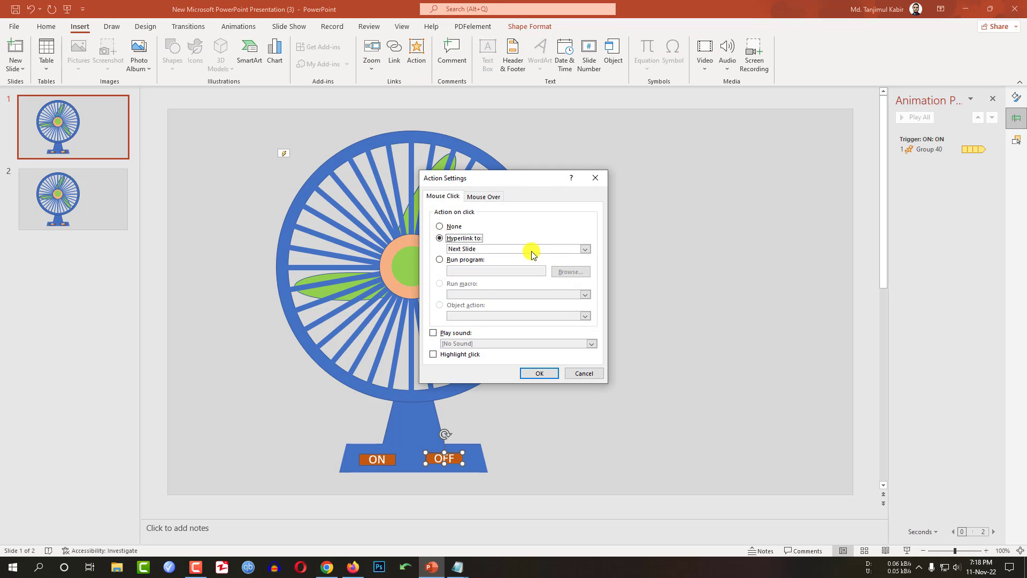
{"action": "left_click", "coordinate": [540, 373]}
Step: Remove the copied Spin animation from slide 2's propeller
{"action": "left_click", "coordinate": [101, 214]}
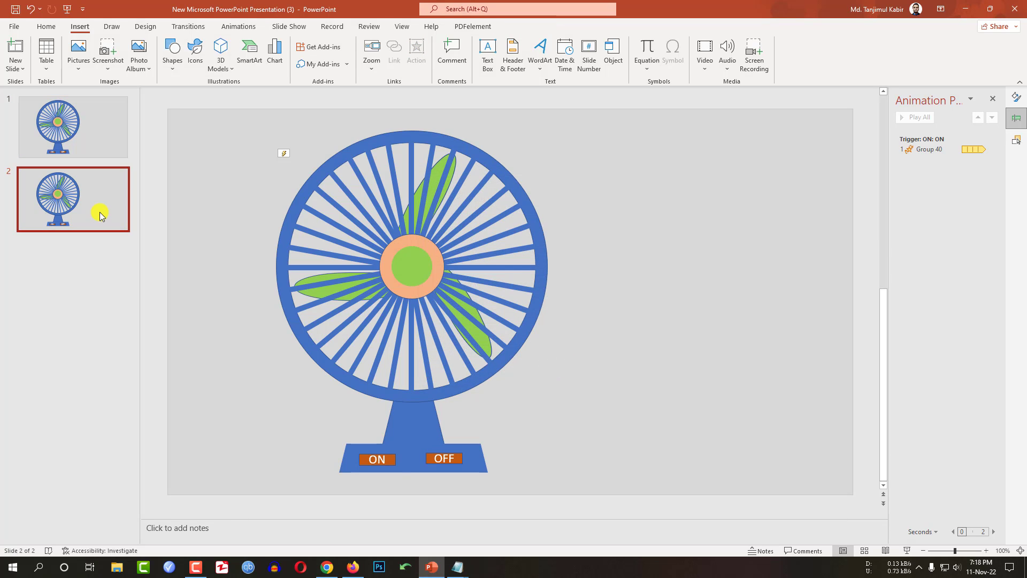
{"action": "left_click", "coordinate": [996, 154]}
{"action": "left_click", "coordinate": [991, 150]}
{"action": "left_click", "coordinate": [943, 231]}
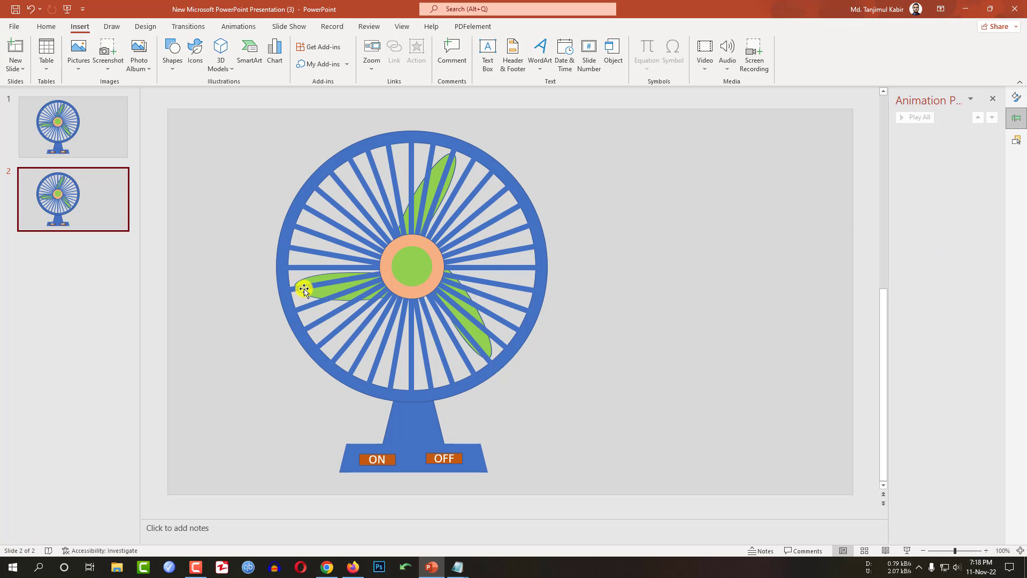
Step: Add a Spin emphasis animation to the propeller group (Group 40) on slide 2
{"action": "left_click", "coordinate": [439, 172]}
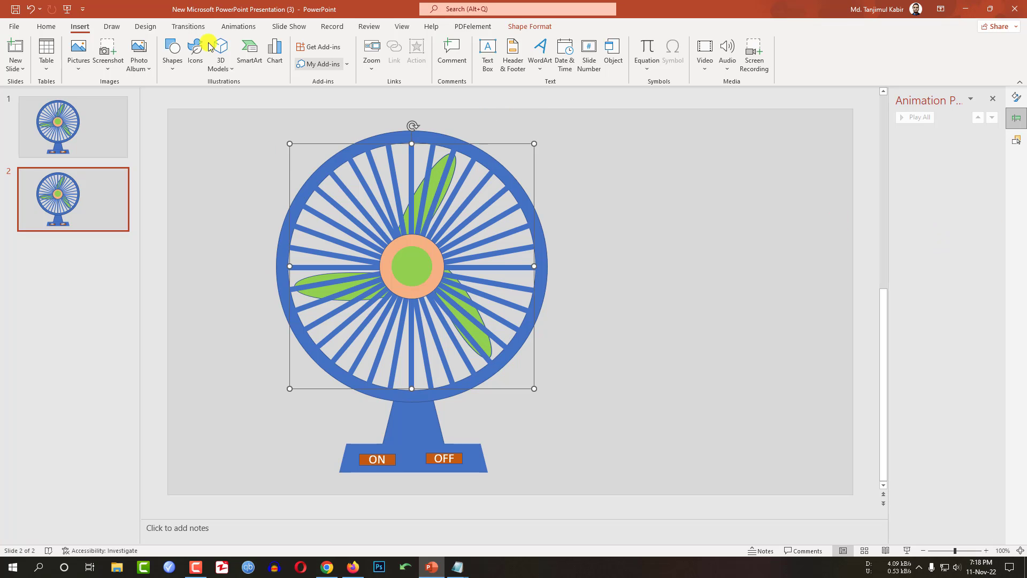
{"action": "left_click", "coordinate": [238, 26]}
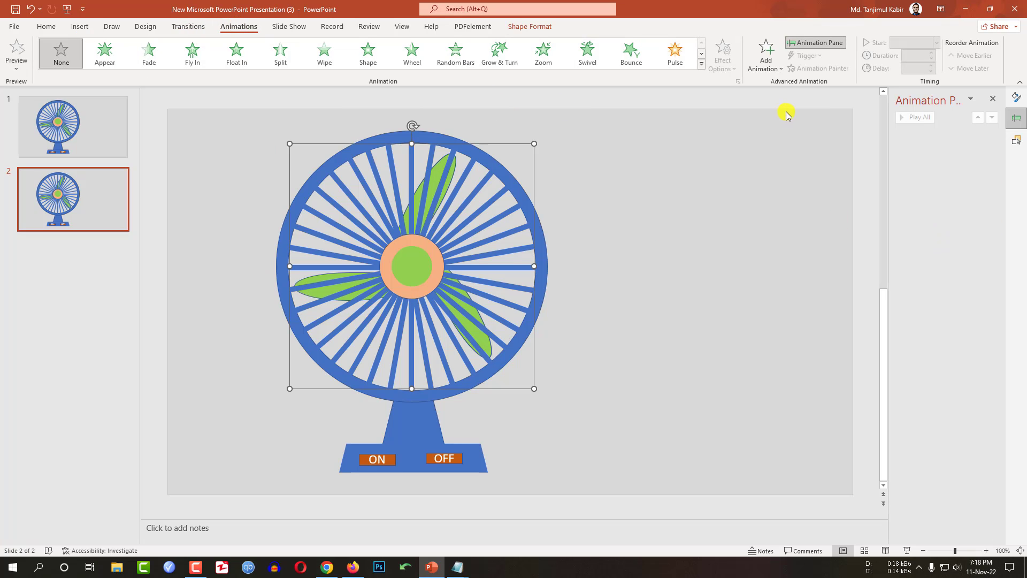
{"action": "left_click", "coordinate": [766, 54]}
{"action": "left_click", "coordinate": [899, 218]}
Step: Set the 2-second spin to repeat and to start With Previous
{"action": "left_click", "coordinate": [991, 134]}
{"action": "left_click", "coordinate": [951, 183]}
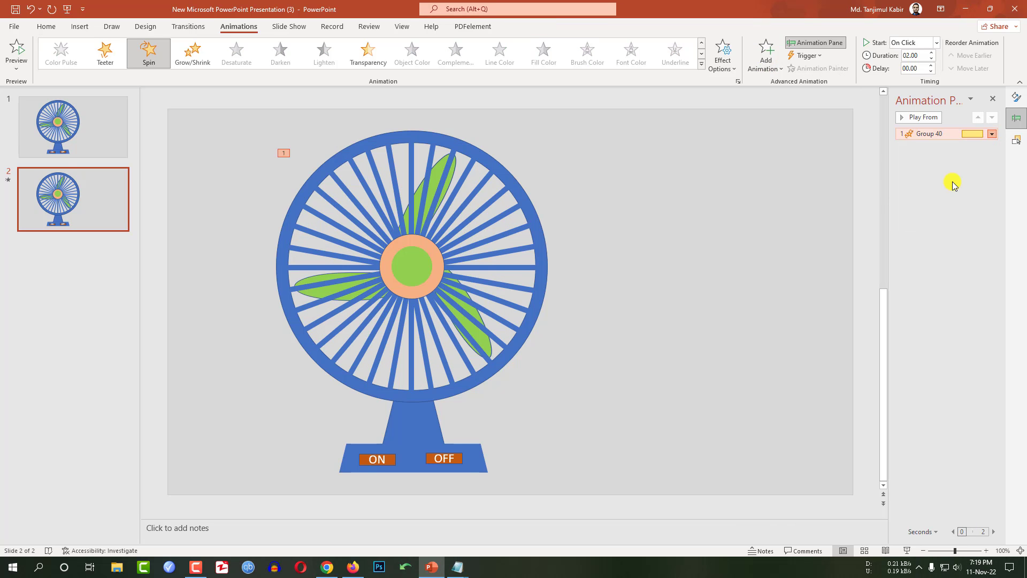
{"action": "left_click", "coordinate": [457, 199]}
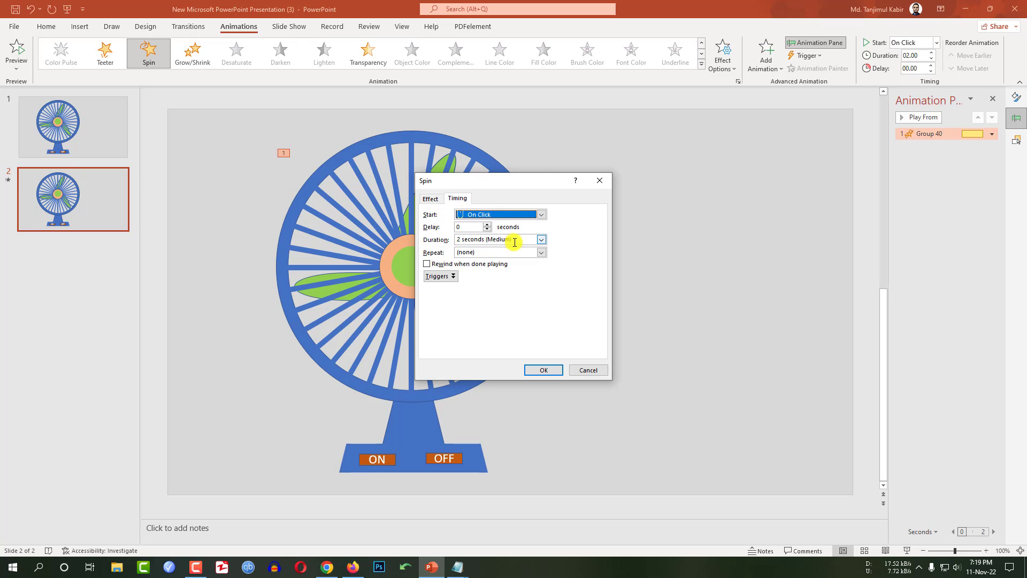
{"action": "left_click", "coordinate": [541, 252]}
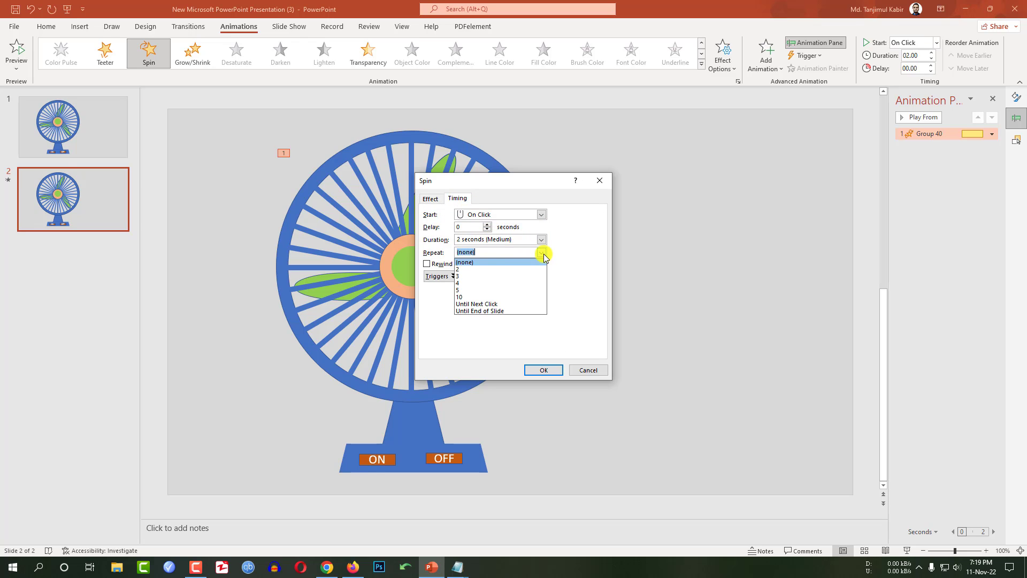
{"action": "left_click", "coordinate": [485, 266]}
{"action": "left_click", "coordinate": [541, 370]}
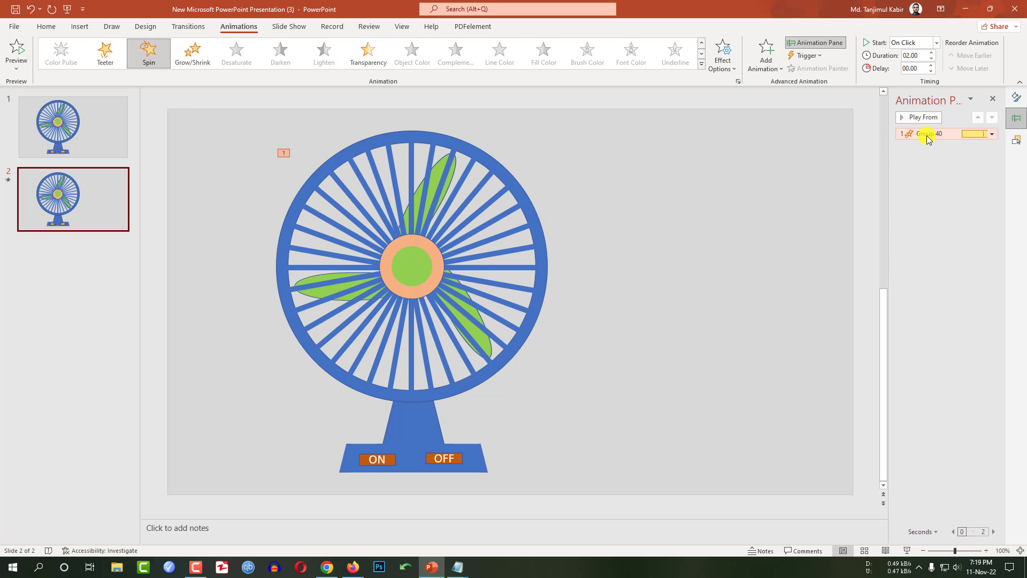
{"action": "left_click", "coordinate": [936, 42]}
{"action": "left_click", "coordinate": [913, 58]}
Step: Run the slide show from slide 1 and press ON to test the spinning propeller
{"action": "left_click", "coordinate": [94, 149]}
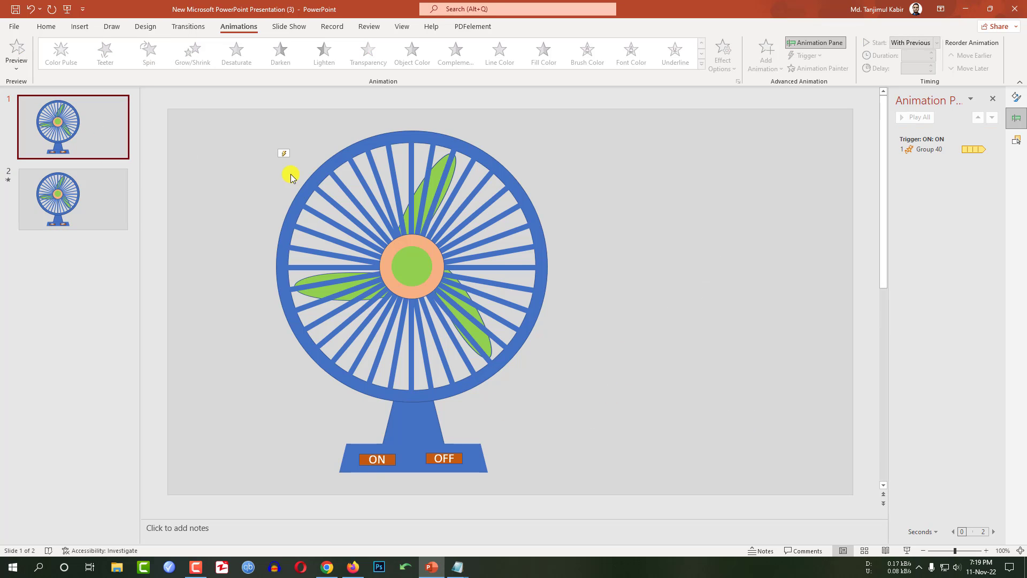
{"action": "left_click", "coordinate": [908, 551]}
{"action": "left_click", "coordinate": [319, 523]}
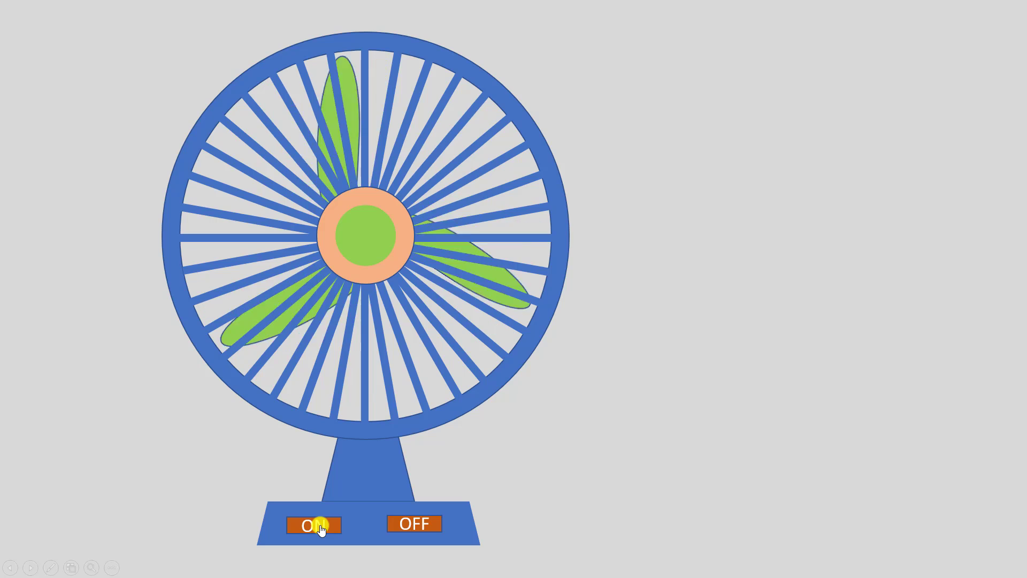